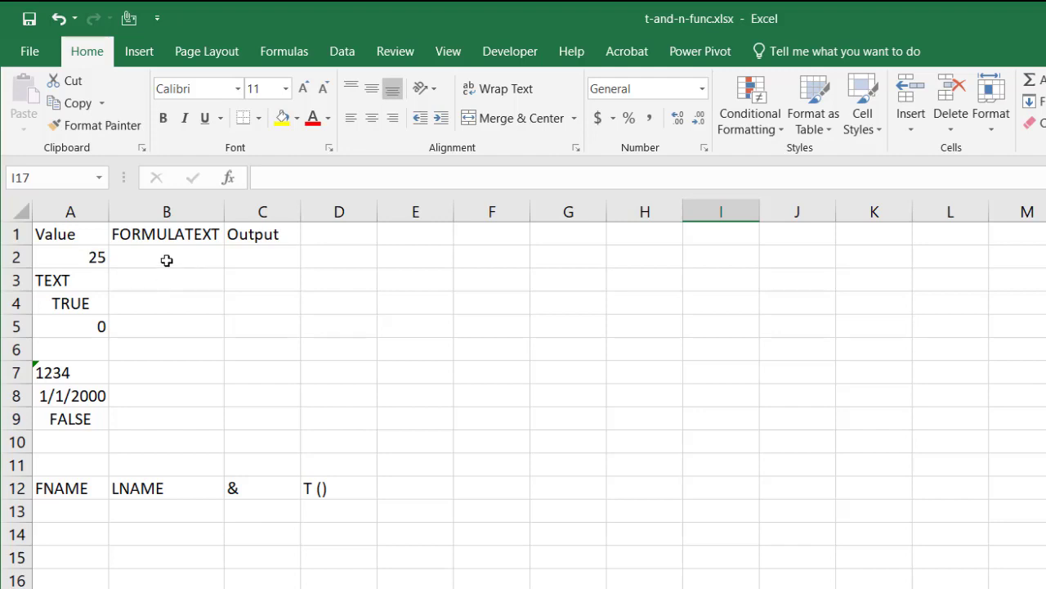
Enter the formula =T(A2) in cell C2 under the Output heading.
double_click(240, 260)
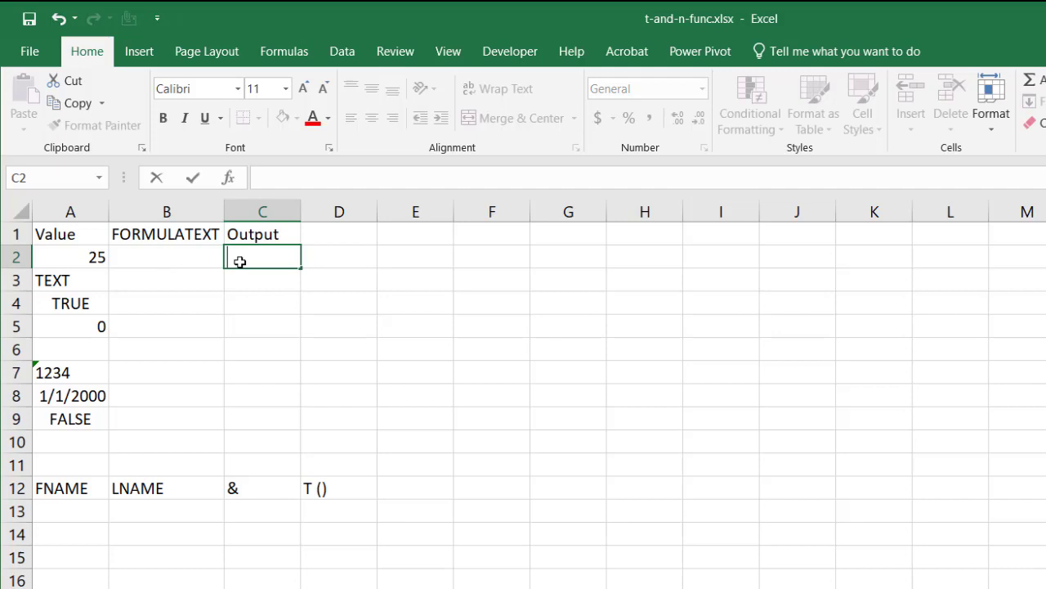
text(=)
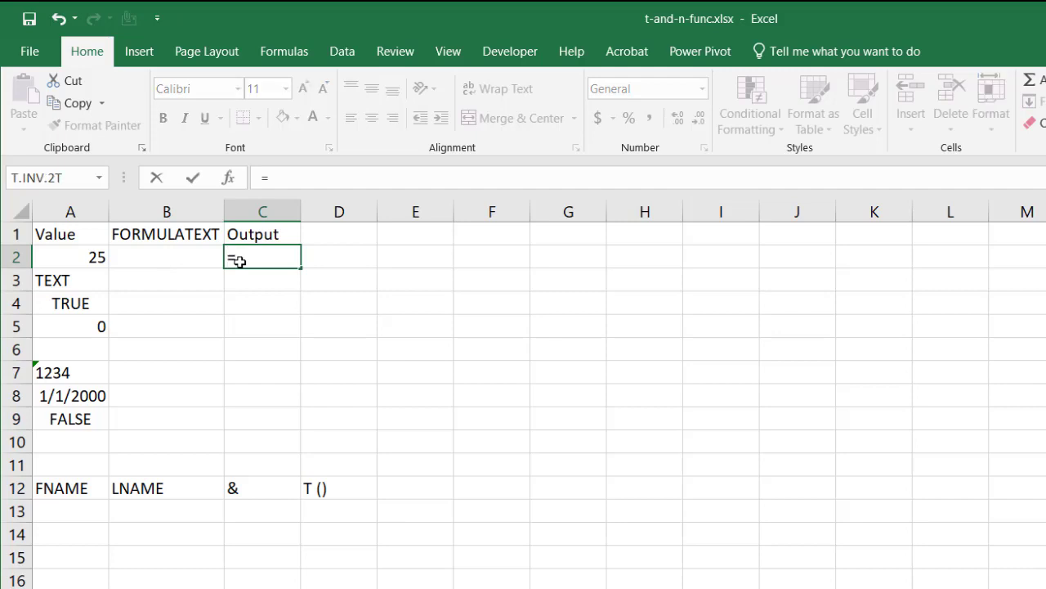
text(T)
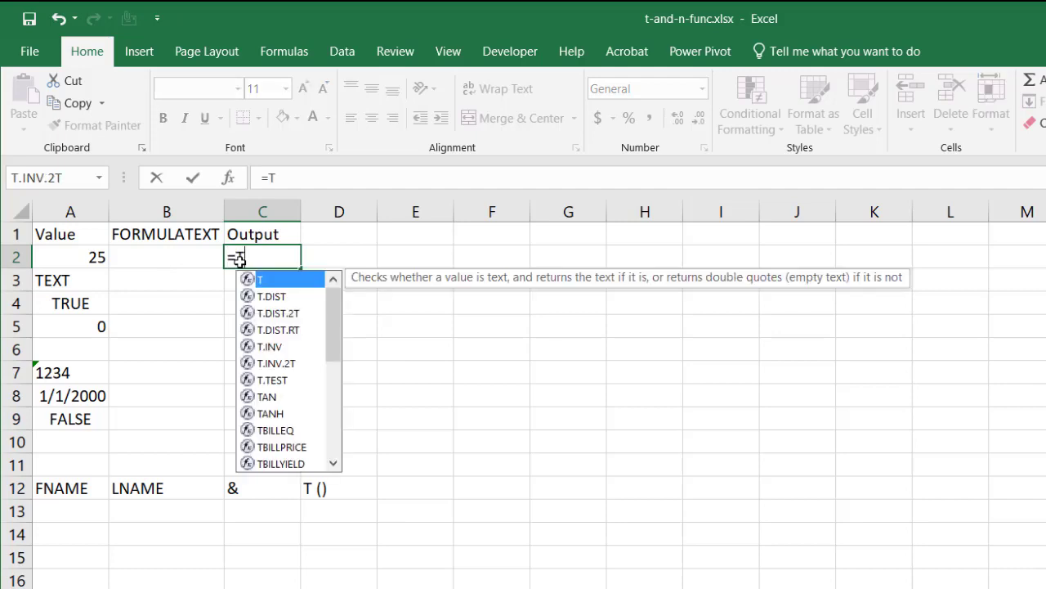
double_click(272, 282)
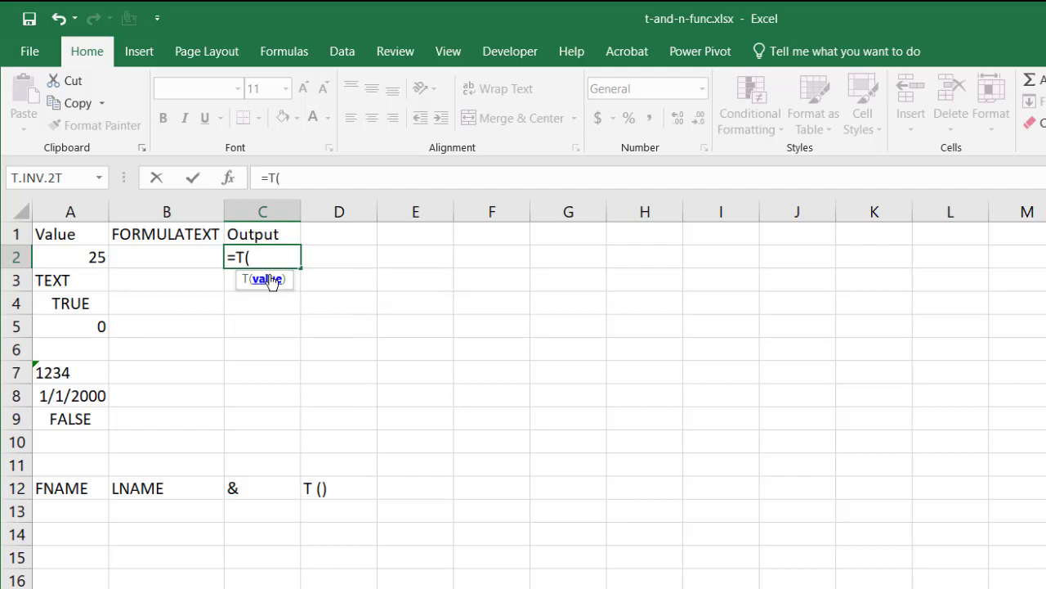
click(76, 254)
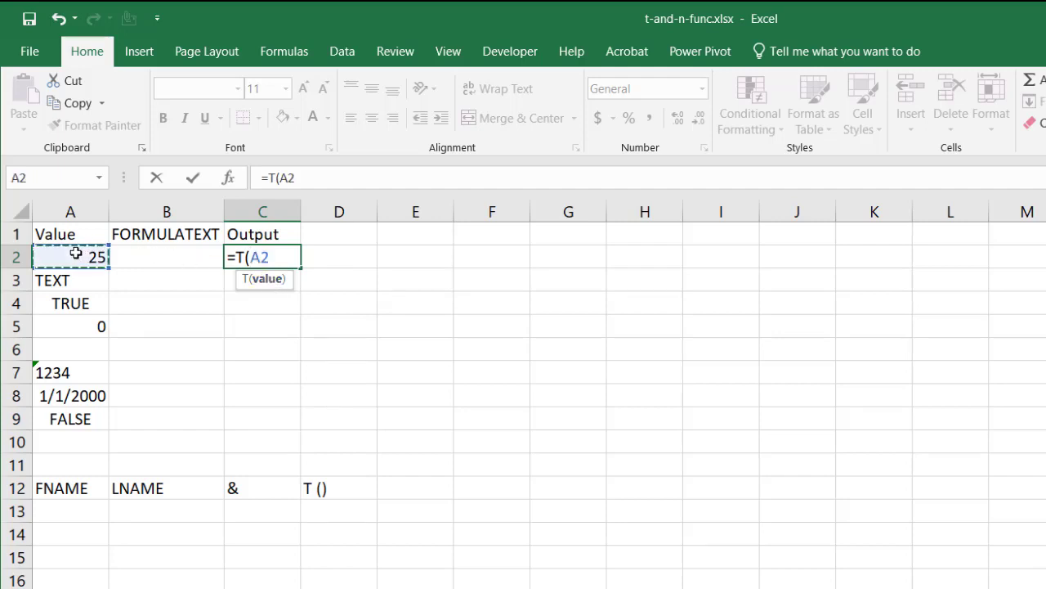
text())
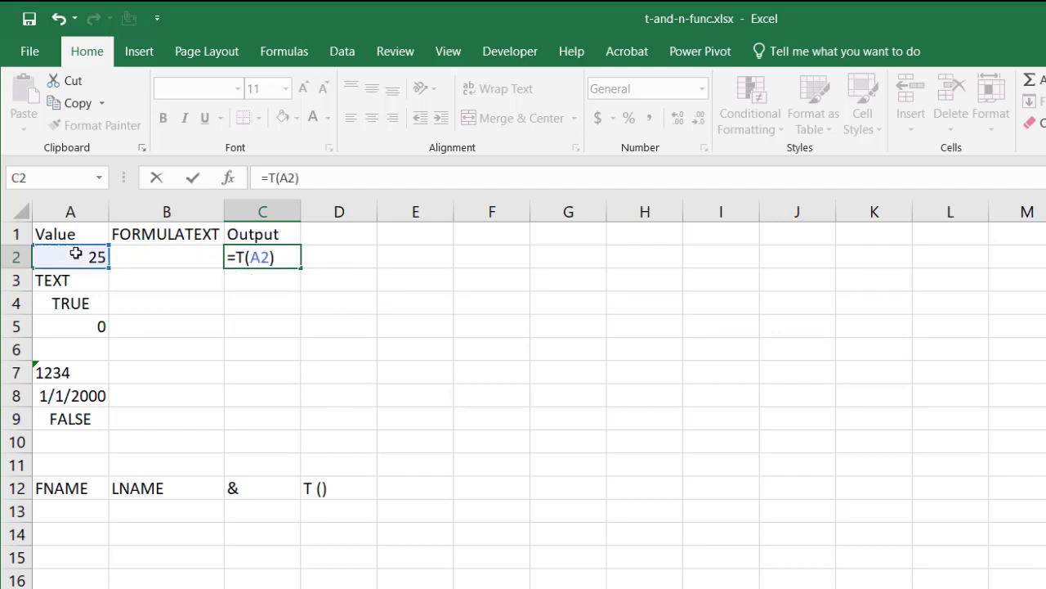
key(Return)
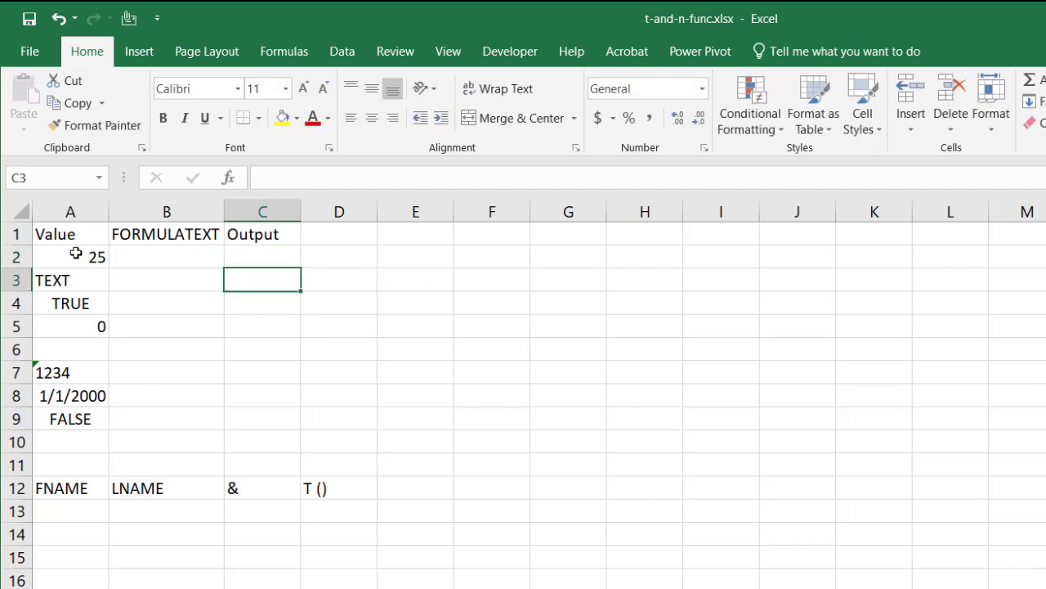
Enter =FORMULATEXT(C2) in cell B2 to display the formula used in C2.
click(262, 257)
click(201, 253)
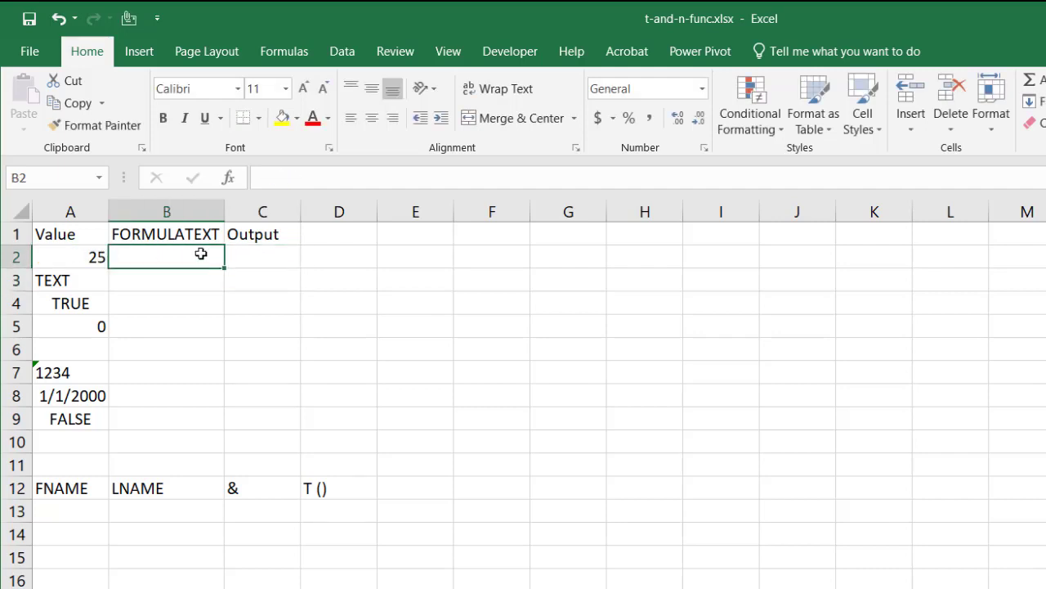
text(=for)
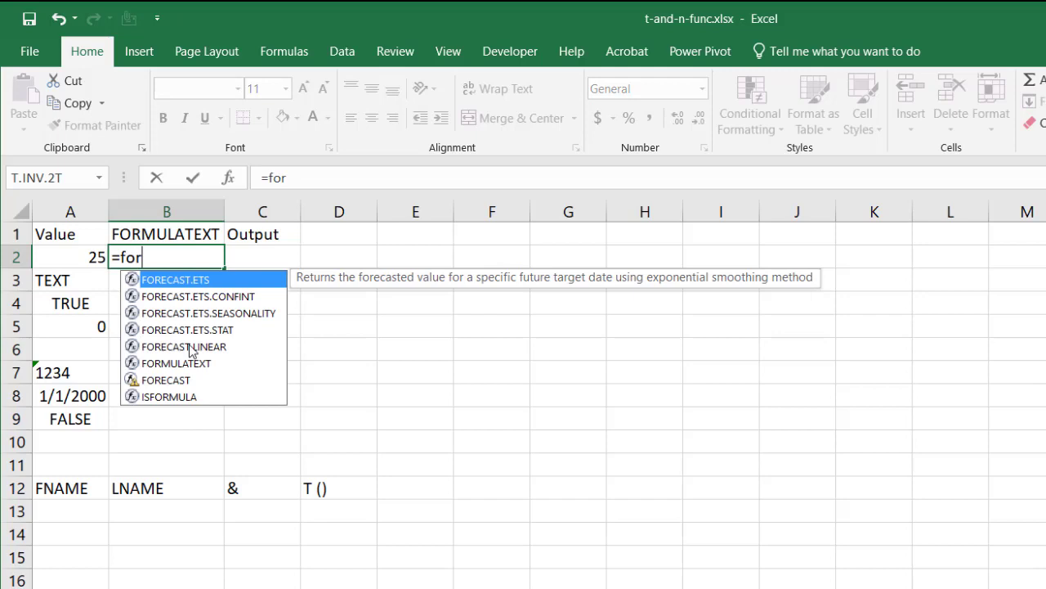
double_click(176, 363)
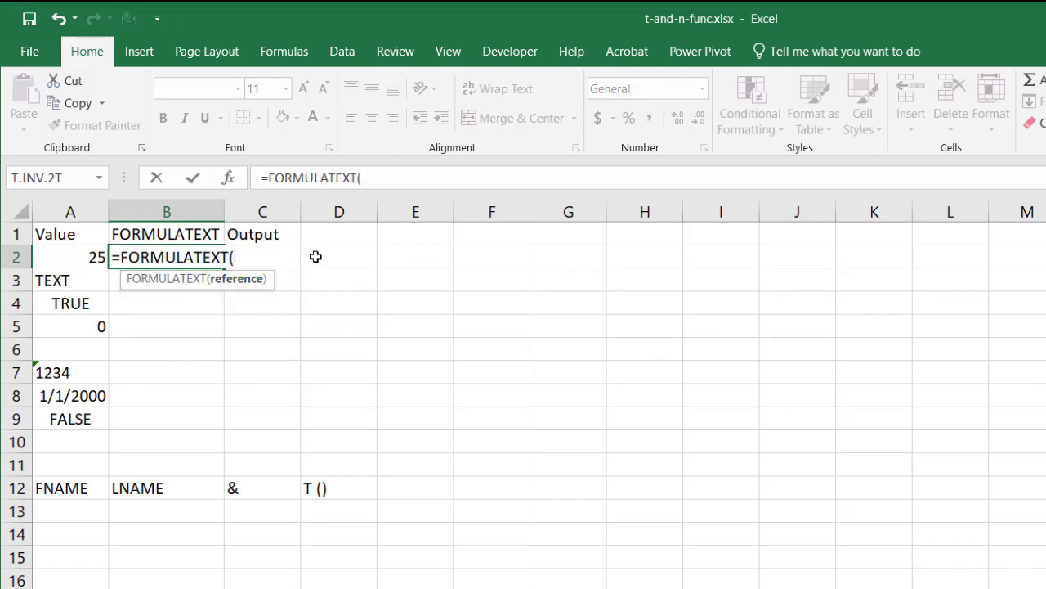
text(c2)
key(Return)
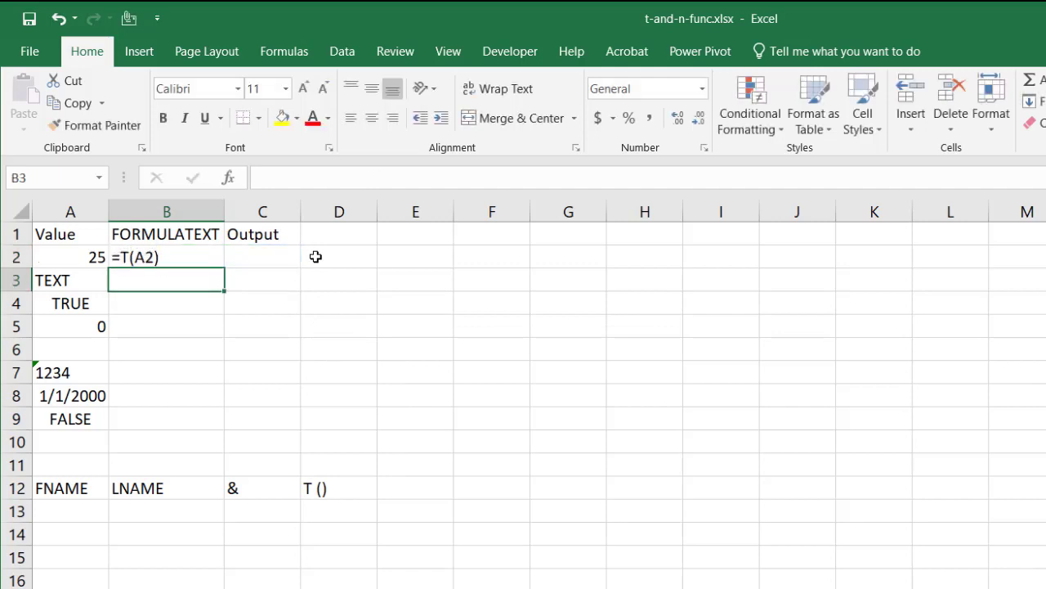
Fill the formulas in B2:C2 down to row 9.
click(179, 256)
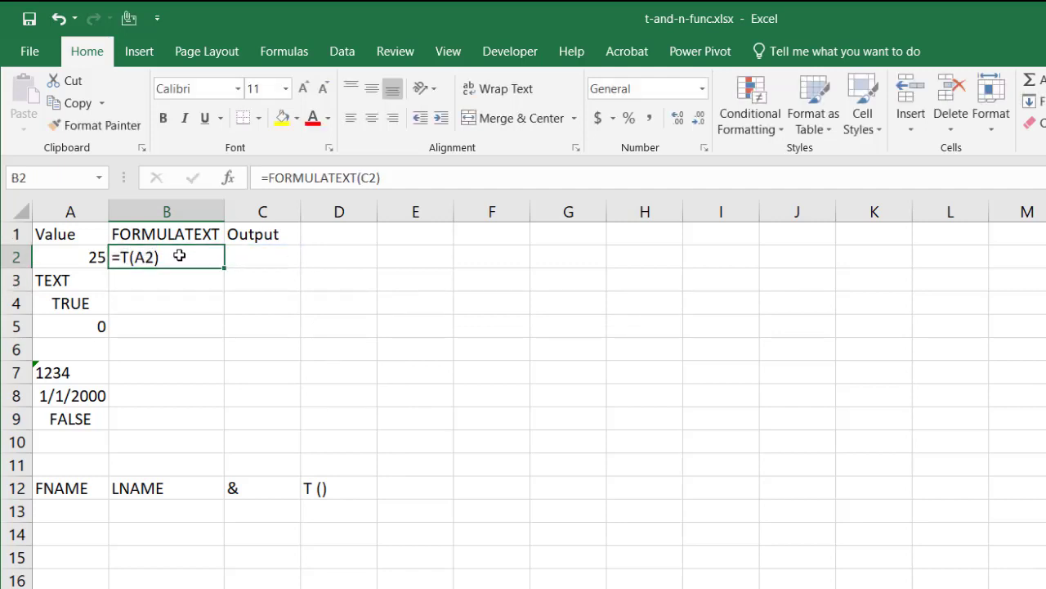
drag(222, 256, 245, 258)
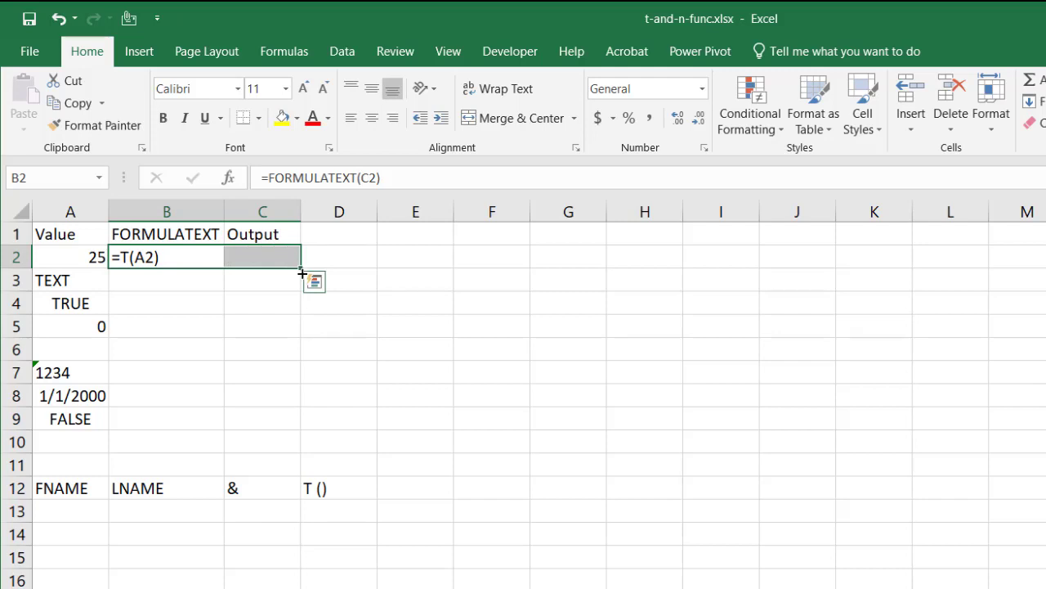
drag(301, 267, 284, 426)
click(434, 373)
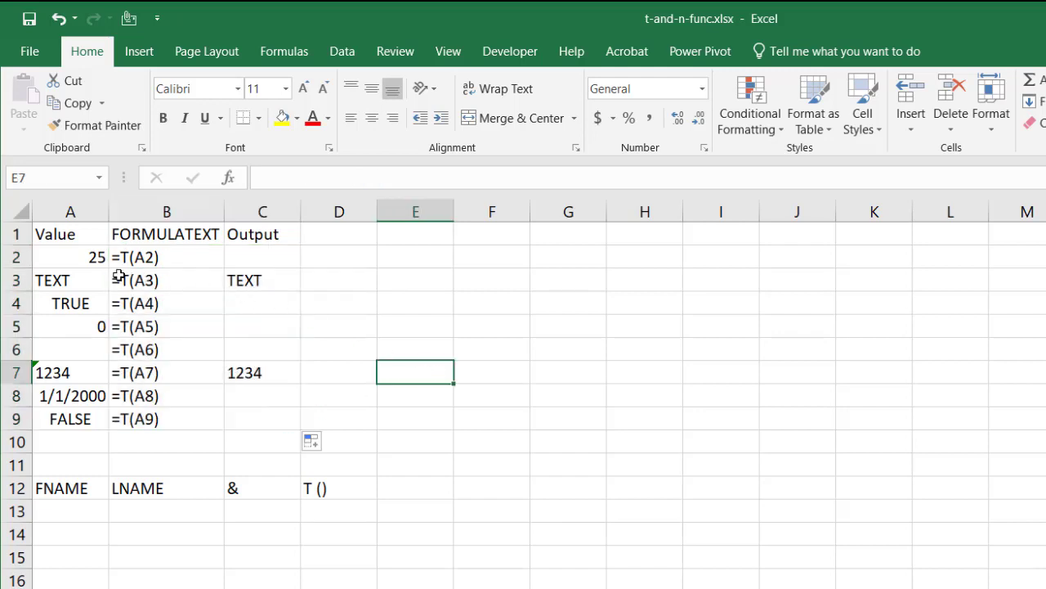
Examine how the T function handles the text value in row 3 and the logical values in rows 4 and 9.
click(59, 281)
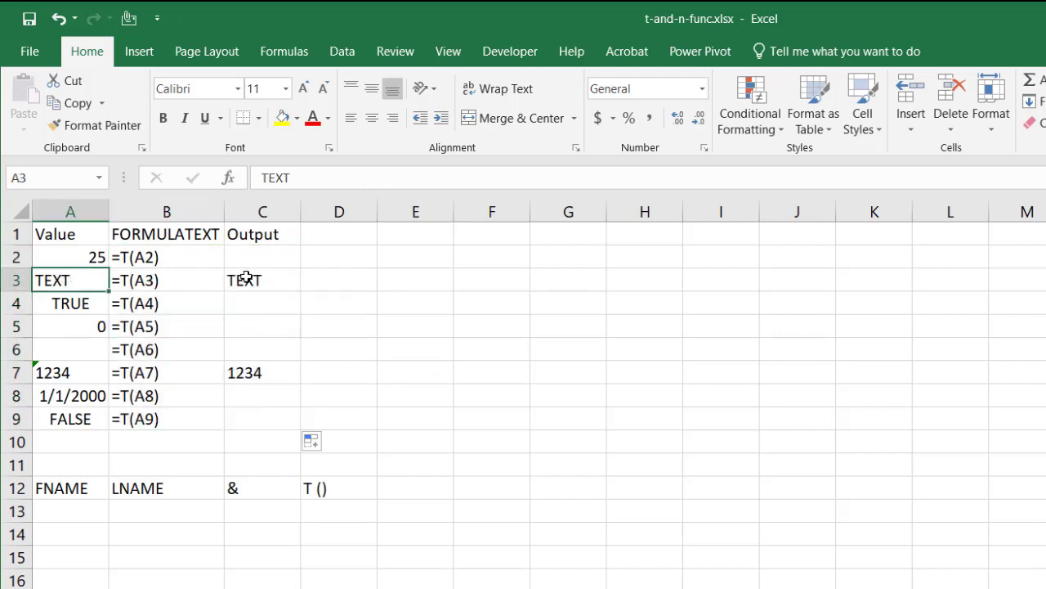
click(168, 279)
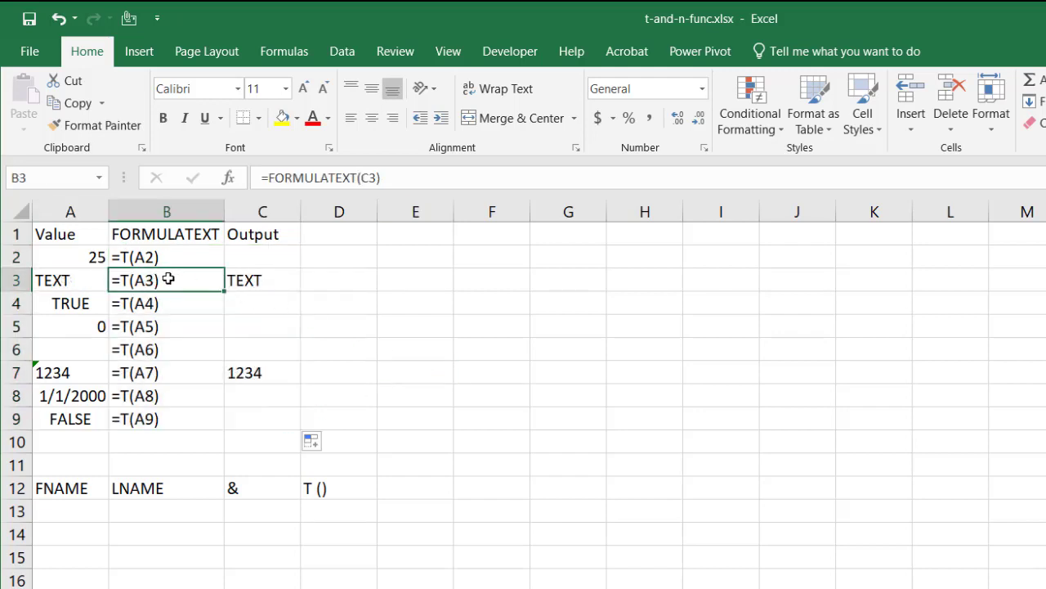
click(285, 281)
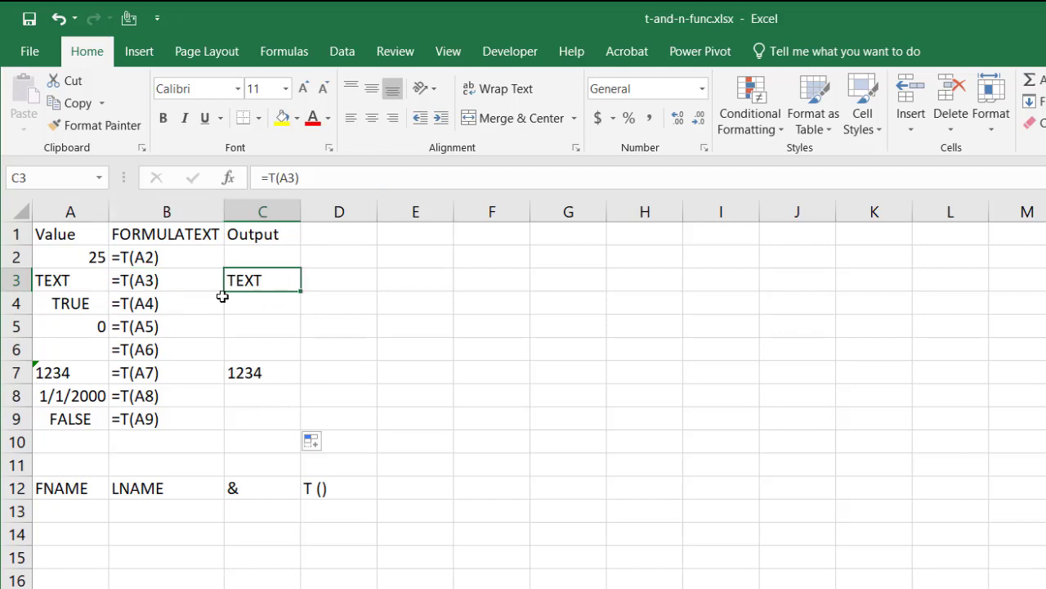
click(86, 304)
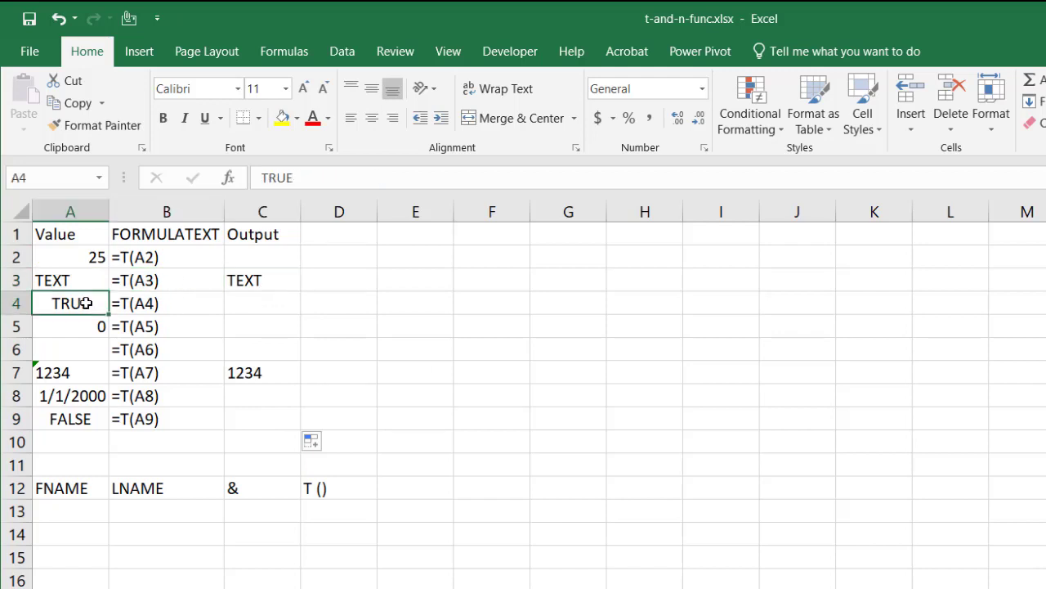
click(82, 413)
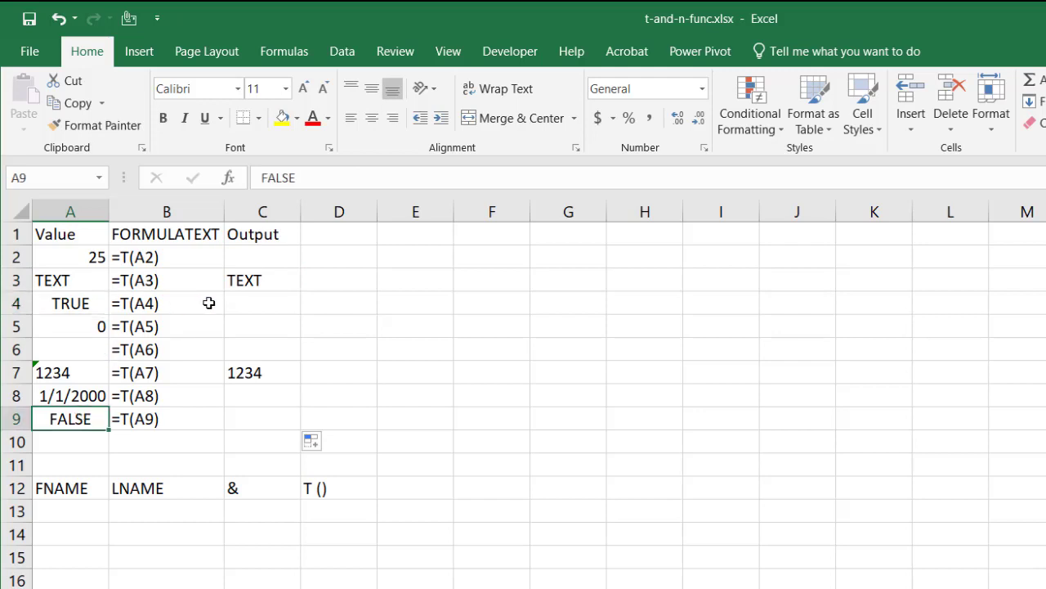
click(288, 300)
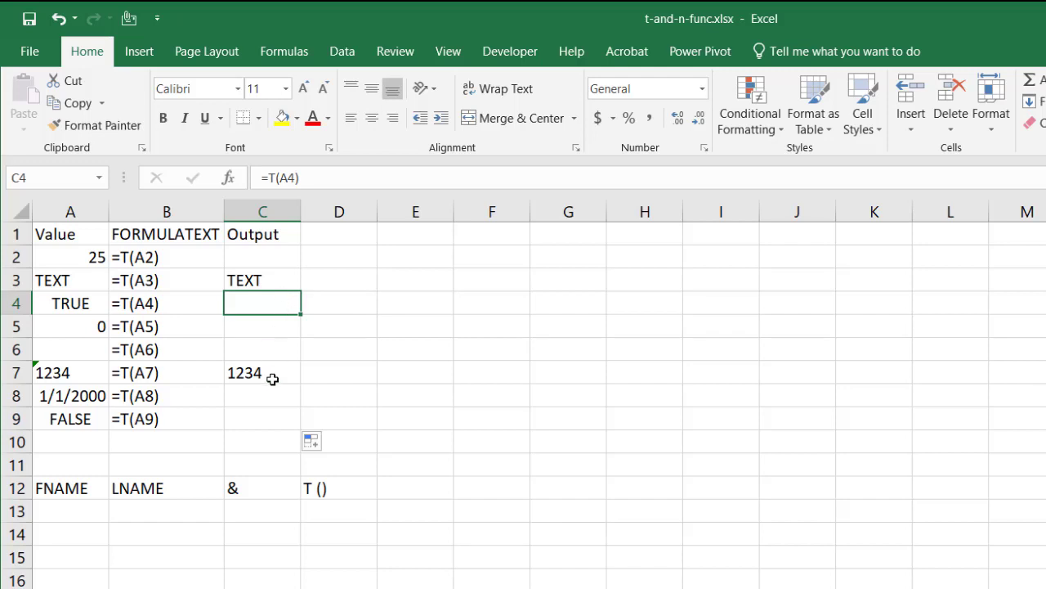
click(262, 415)
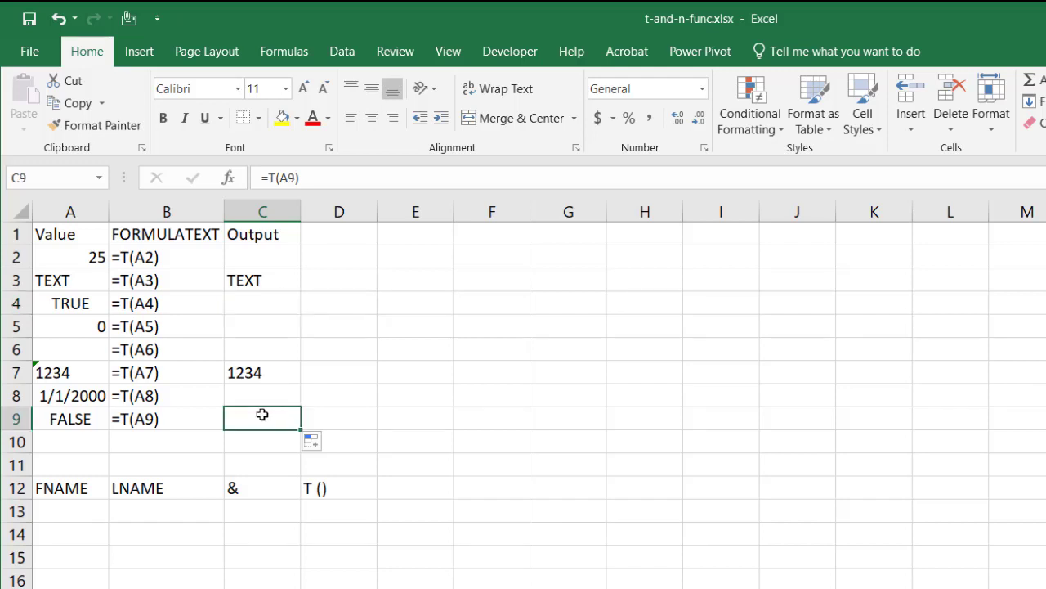
Compare the zero, blank and text-number values in A5:A7 with their T function outputs in column C.
click(70, 321)
click(248, 327)
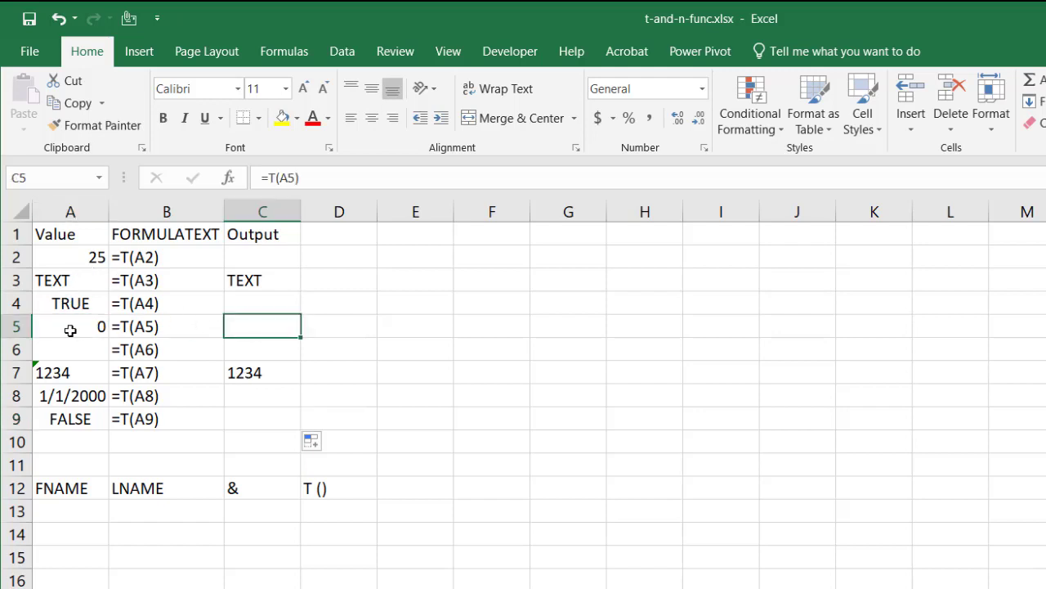
click(64, 346)
click(269, 349)
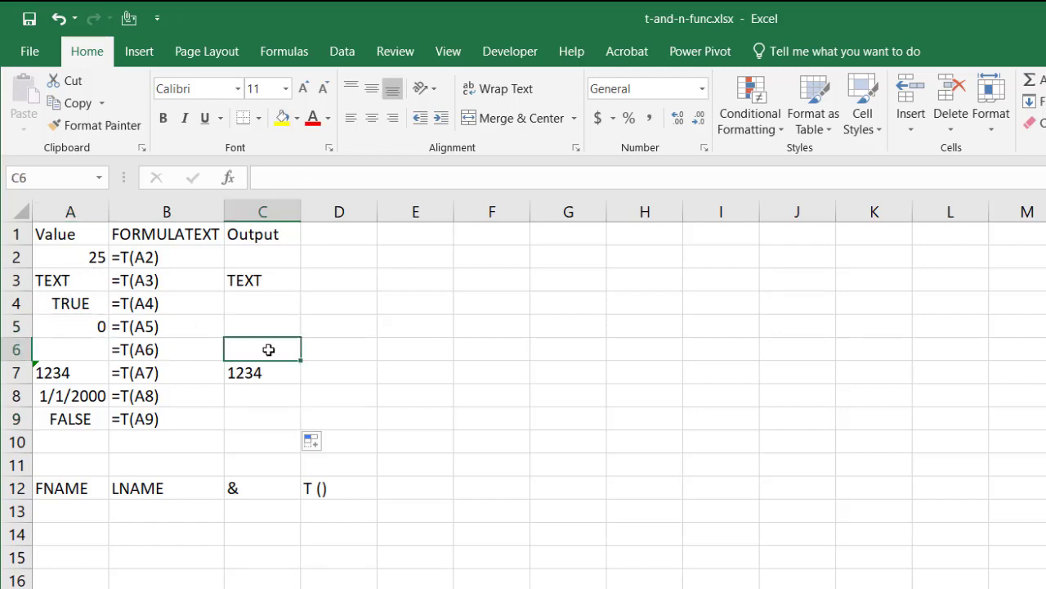
click(69, 372)
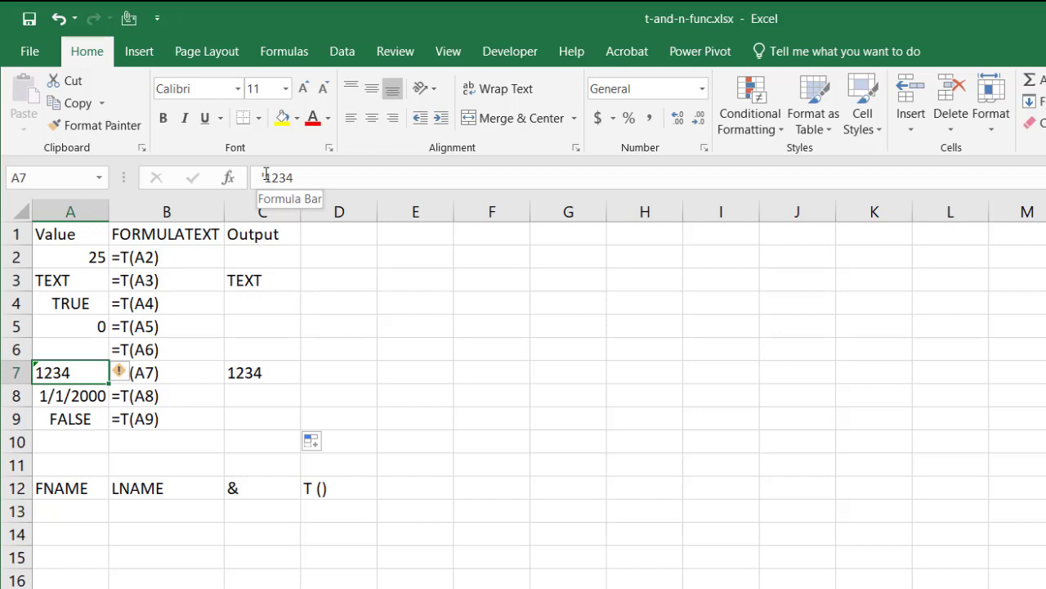
click(257, 373)
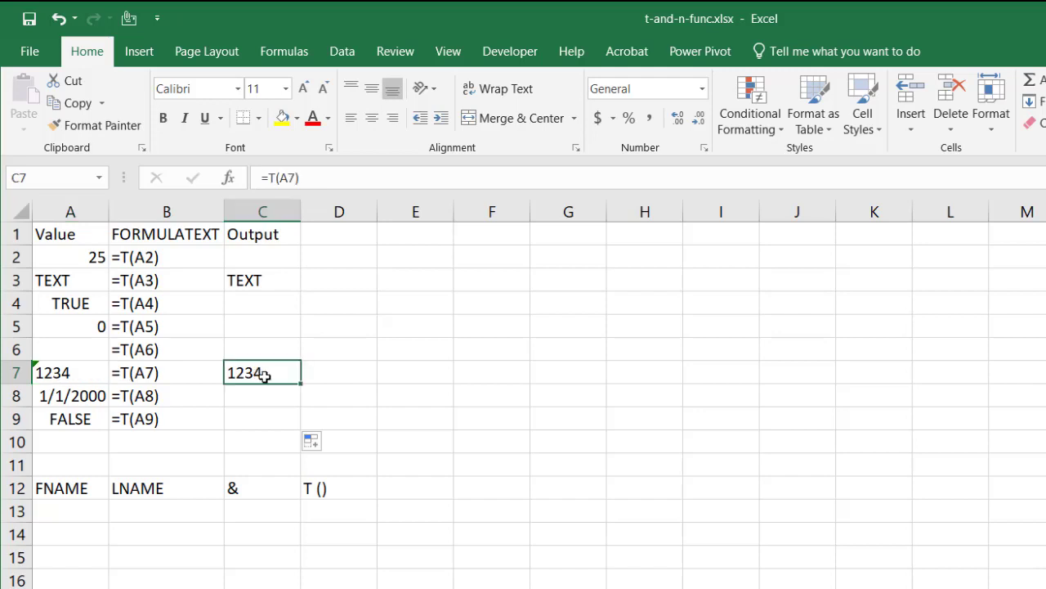
Preview the date in A8 in General number format without applying it, and inspect the T formulas in C8 and C9.
click(87, 394)
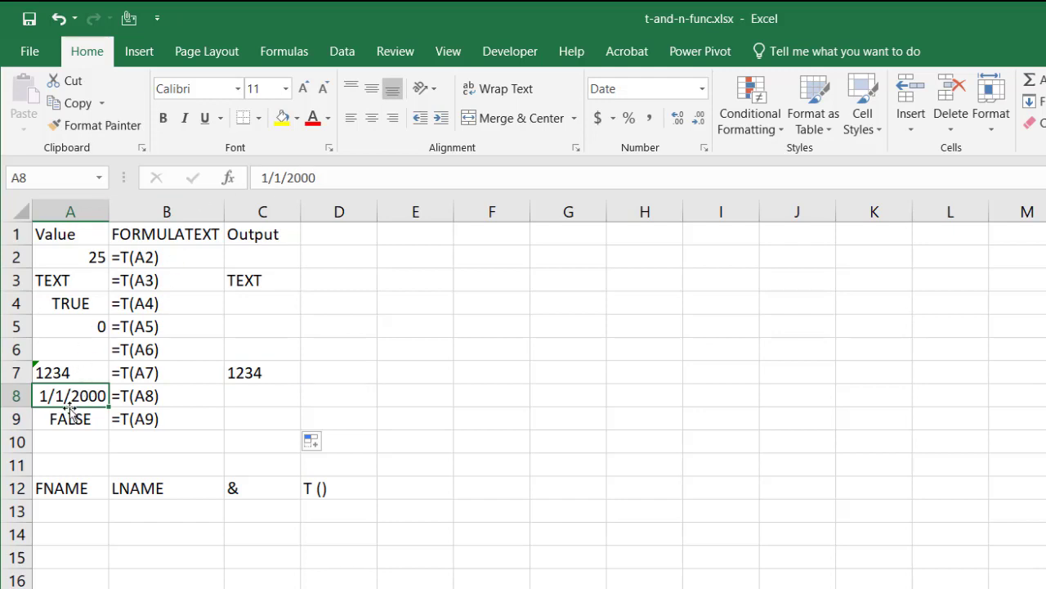
right_click(78, 395)
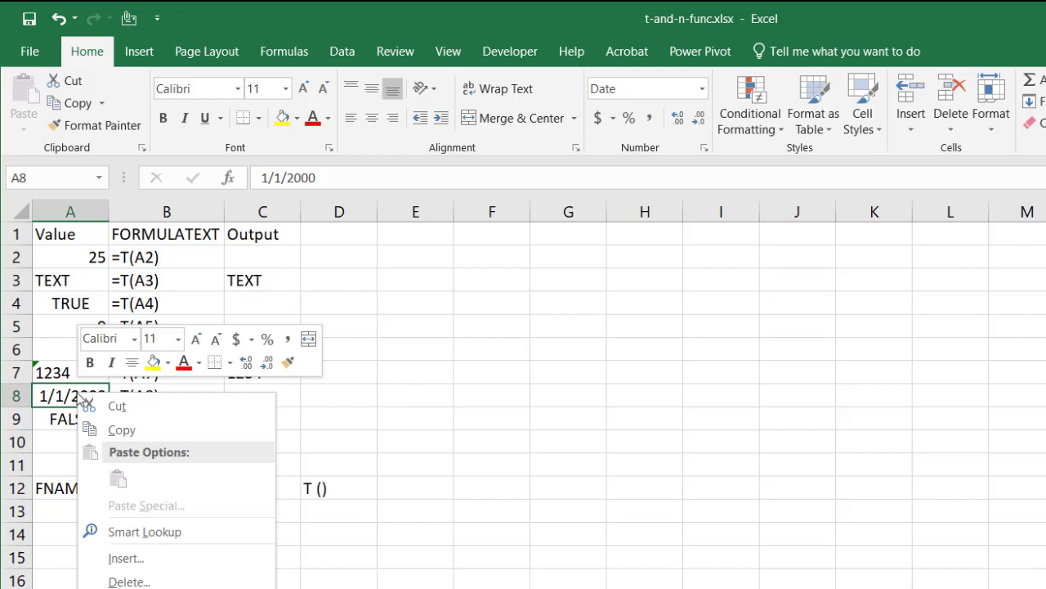
key(f)
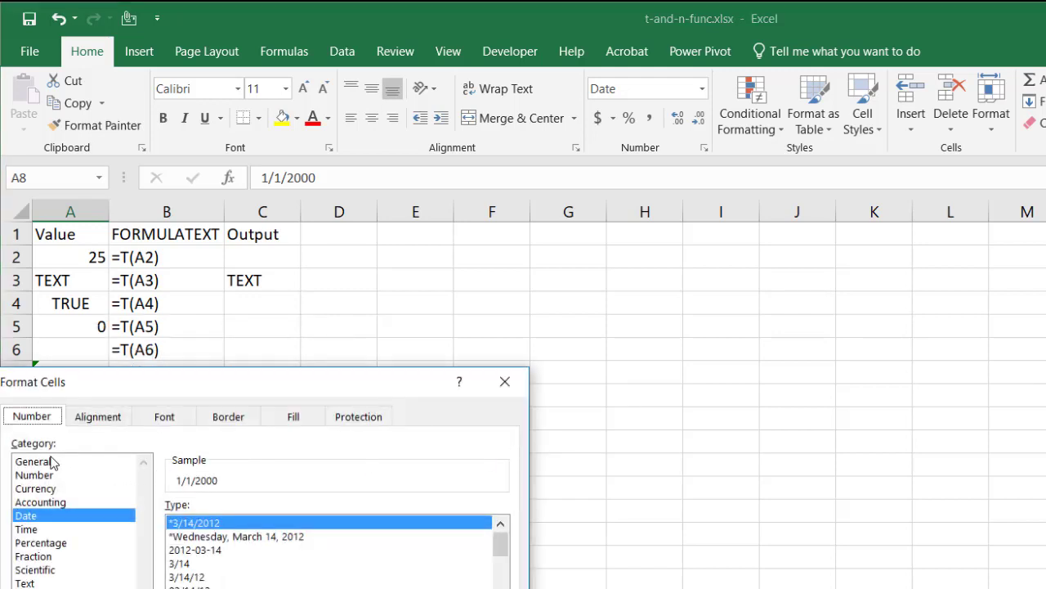
click(39, 461)
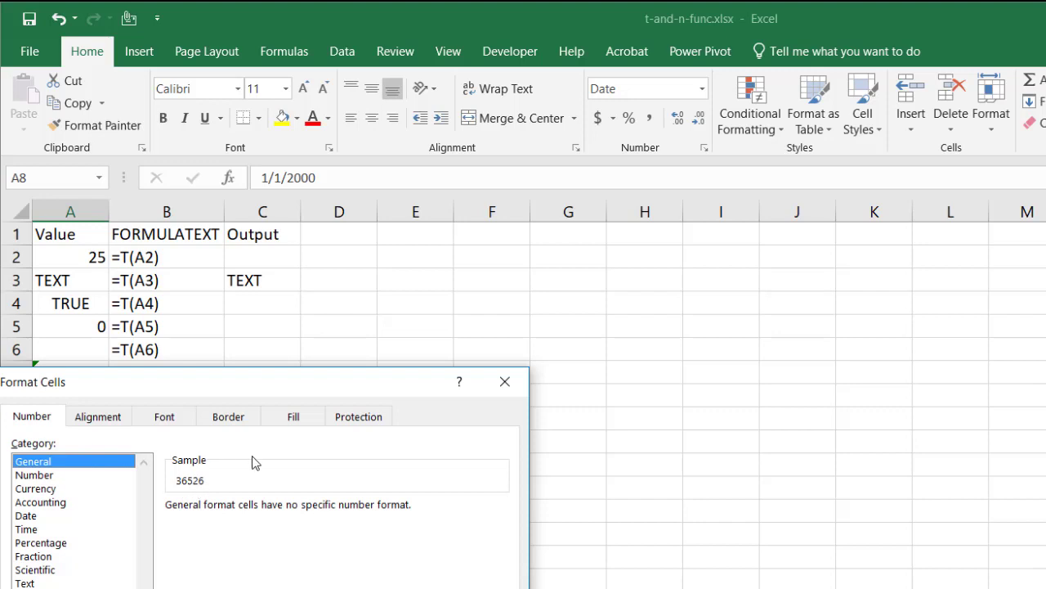
key(Escape)
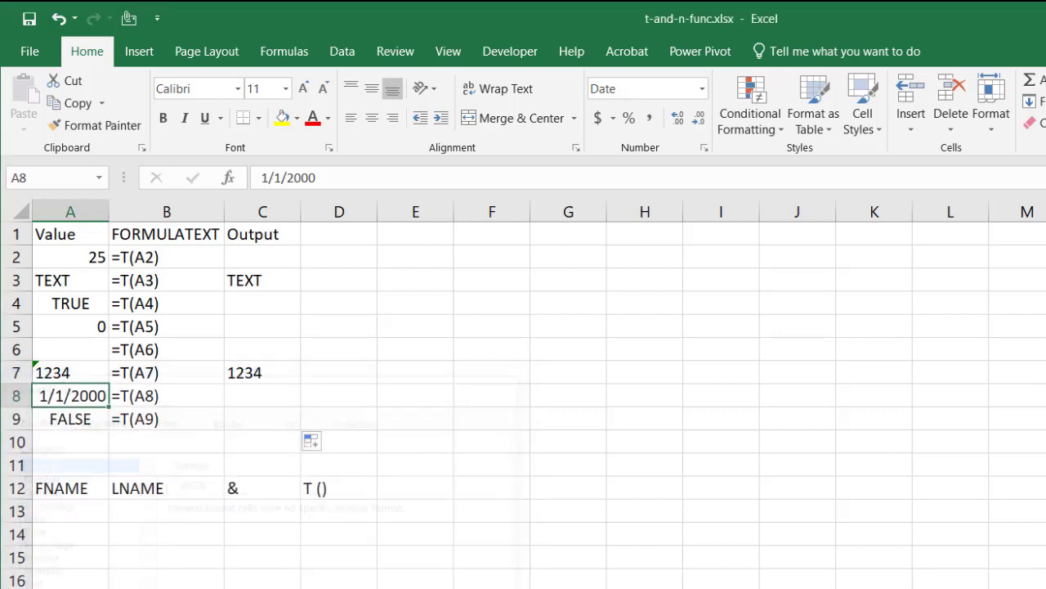
click(253, 399)
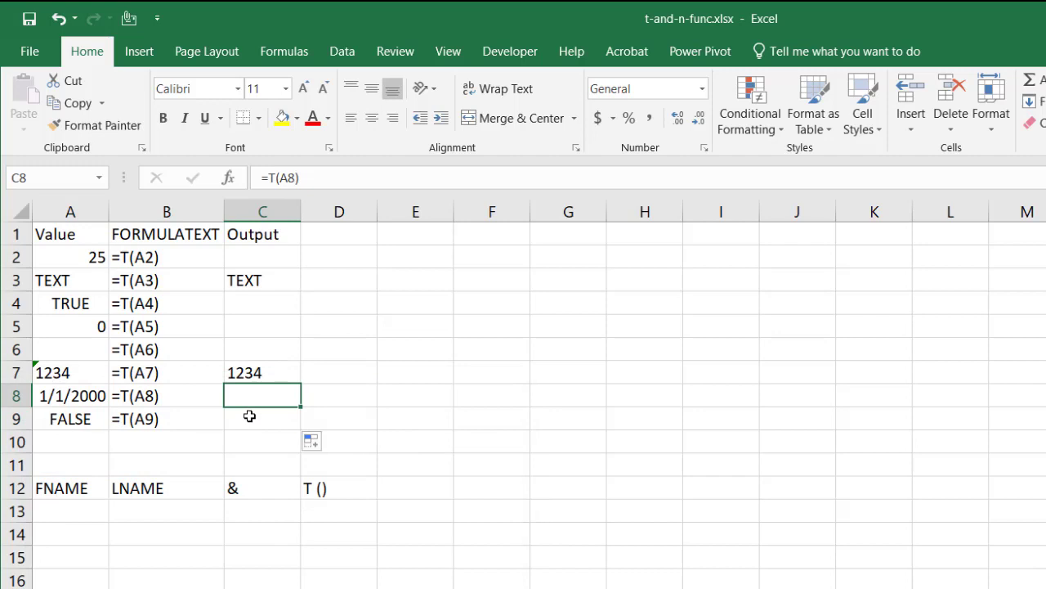
click(252, 416)
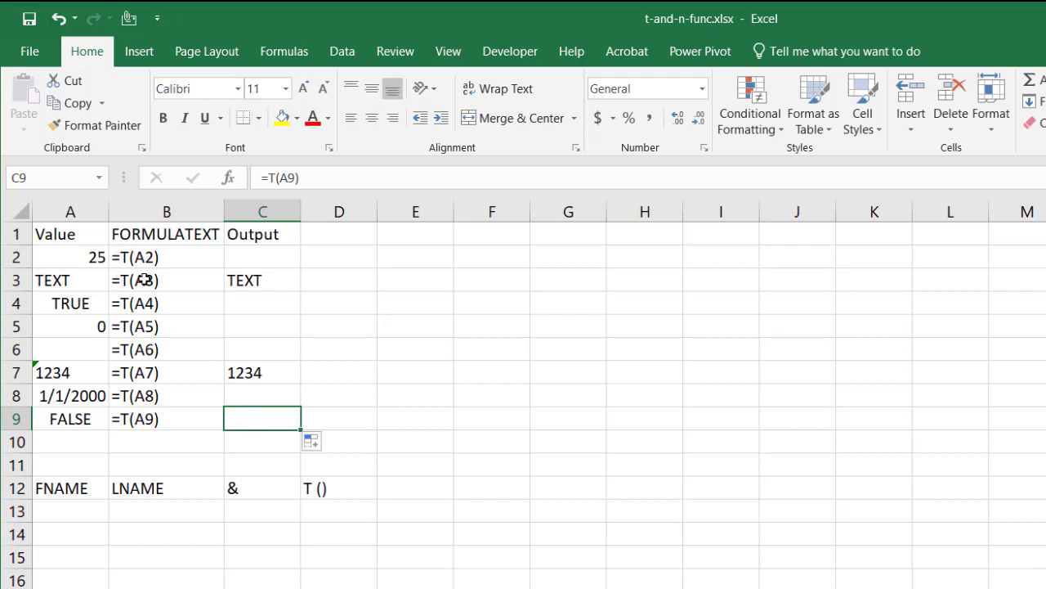
Enter a sample first name in A13 under FNAME and a last name in B13 under LNAME.
click(64, 515)
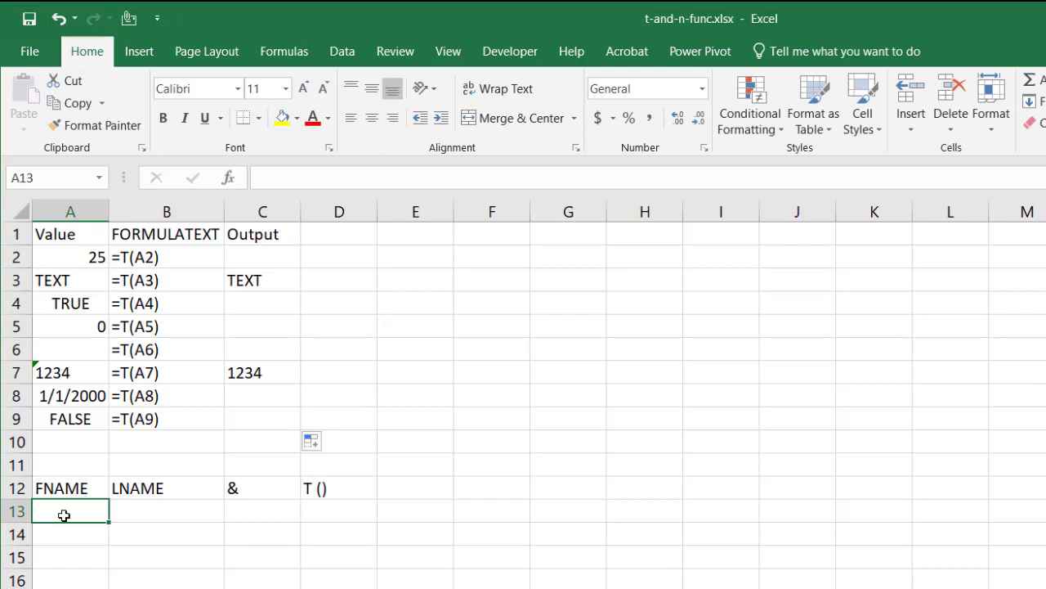
text(Joe)
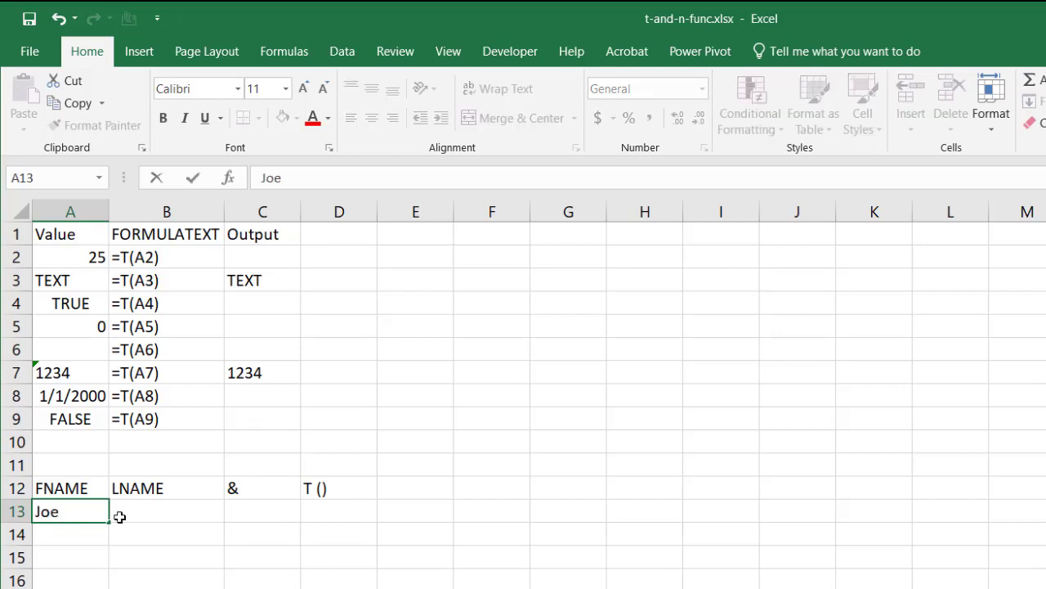
click(185, 510)
text(Smoth)
key(BackSpace)
key(BackSpace)
key(BackSpace)
text(ith)
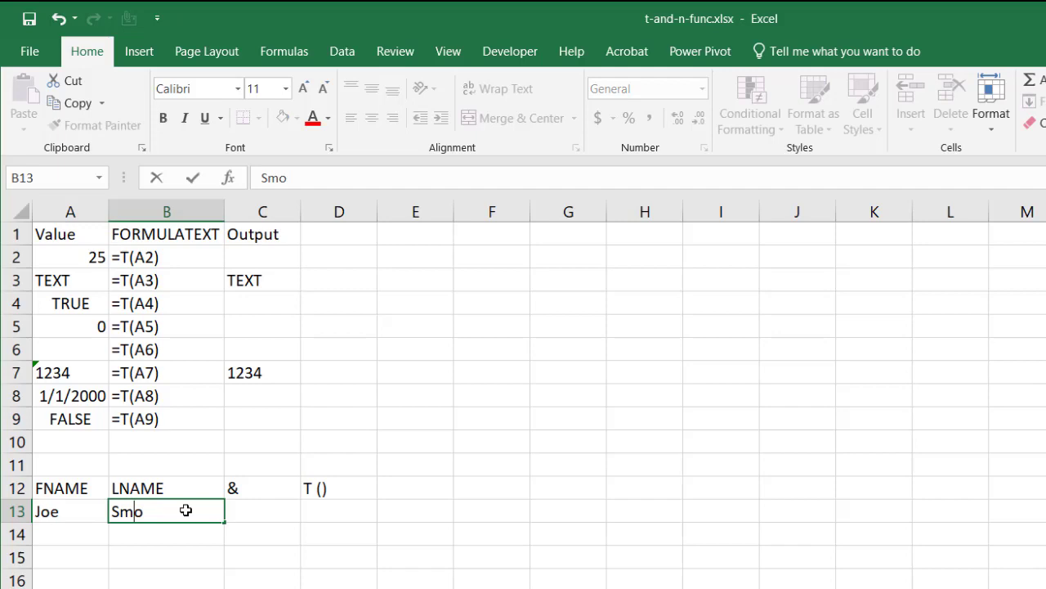
Enter a sample first name in A14 under FNAME and 0 as its last name in B14.
click(73, 535)
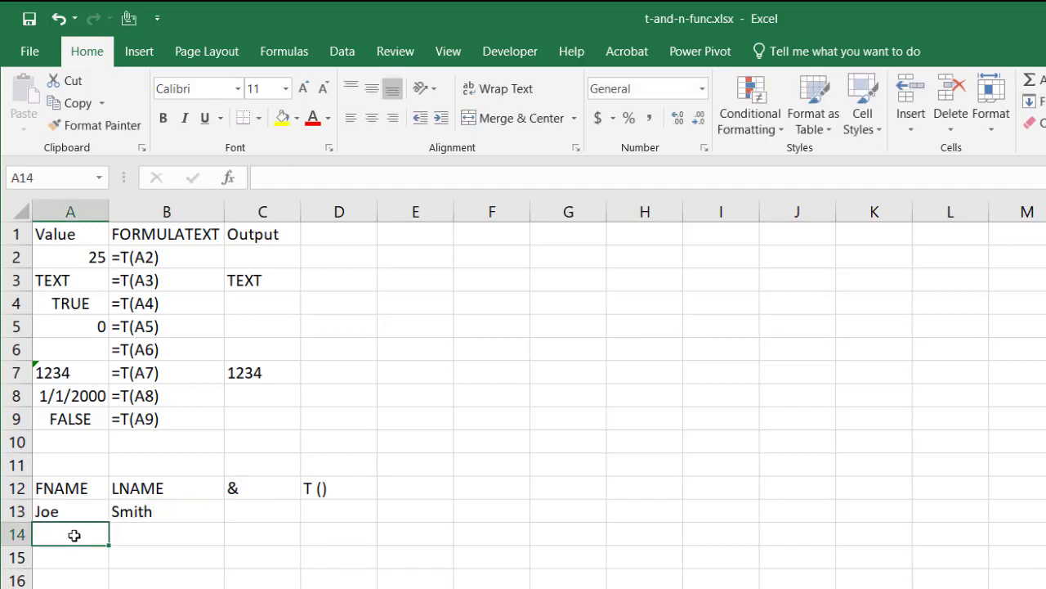
text(Jane)
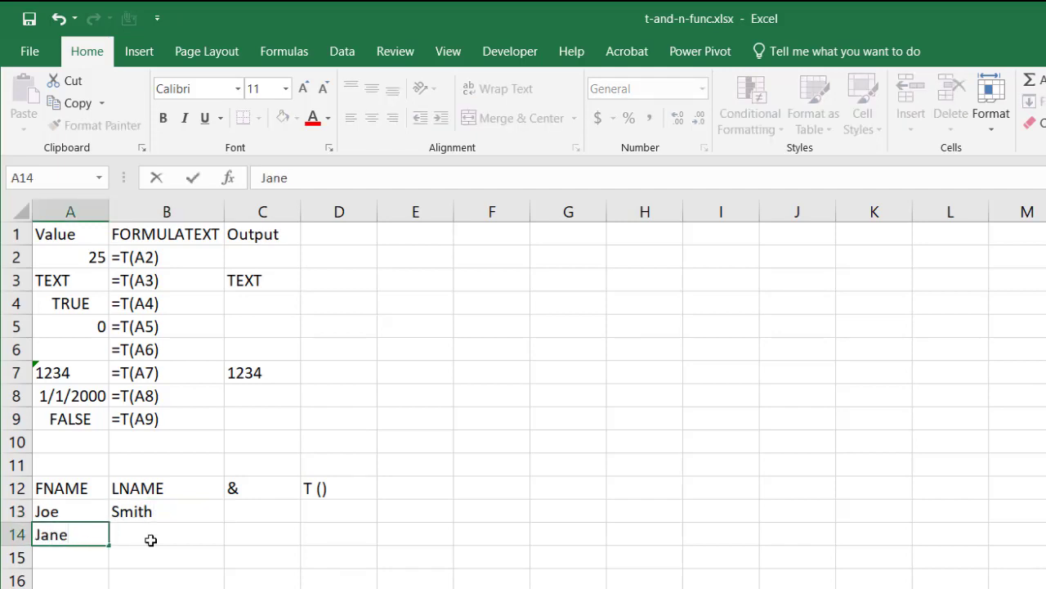
click(151, 539)
text(0)
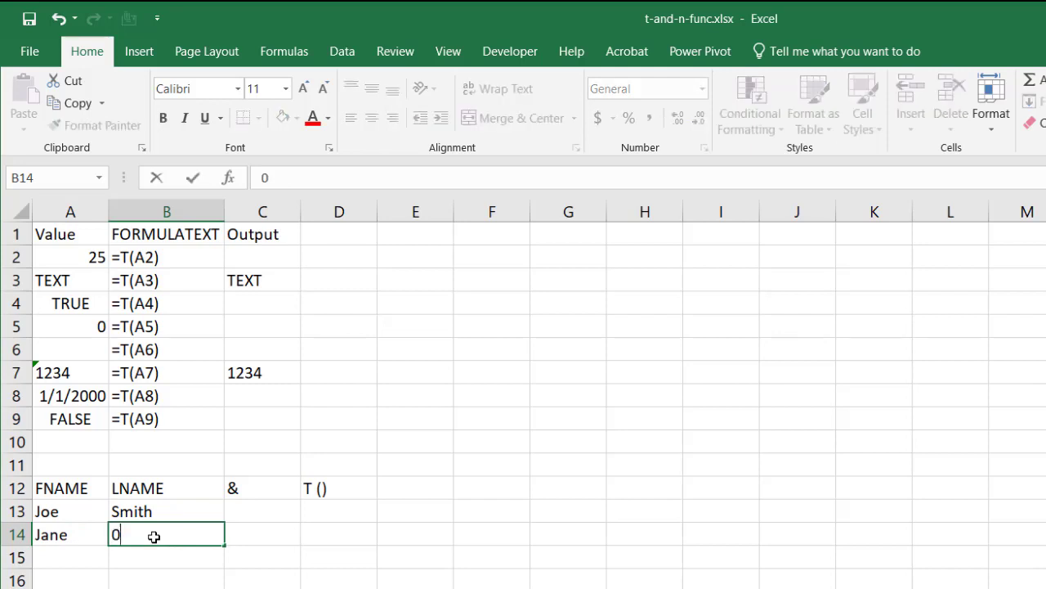
key(Return)
key(Return)
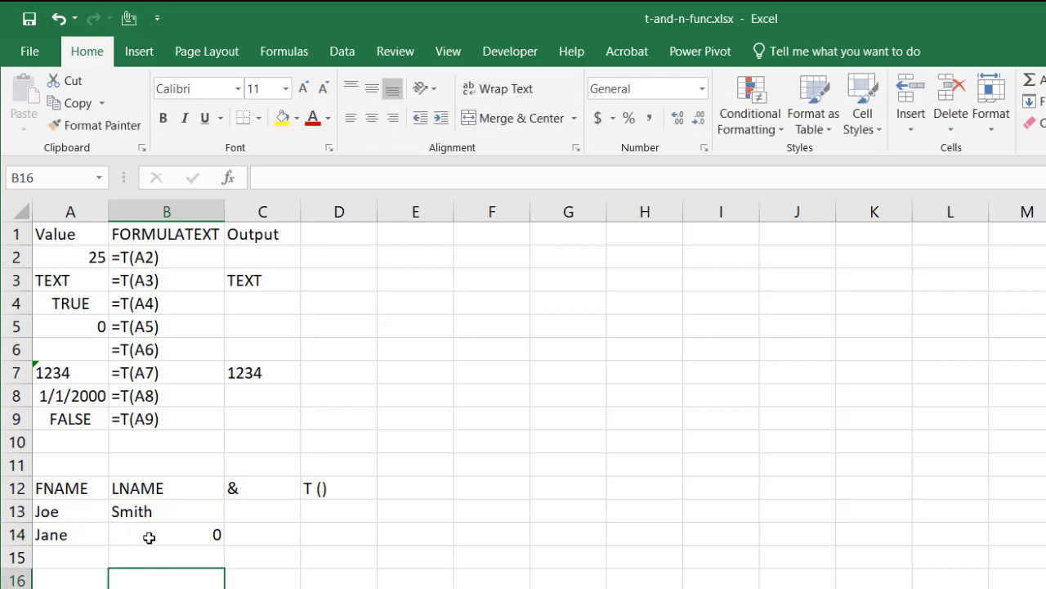
click(150, 537)
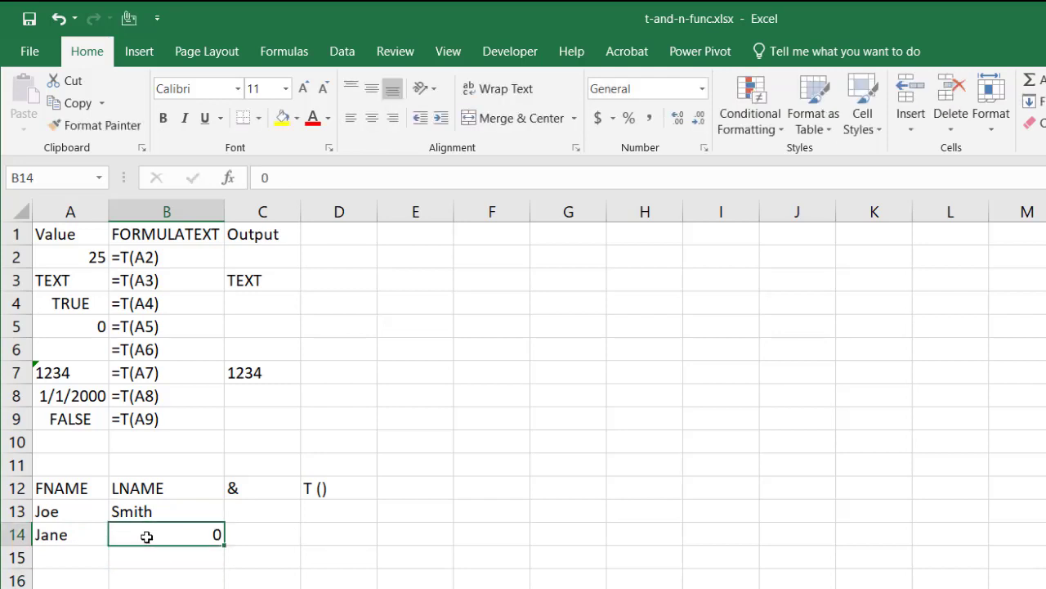
Enter 0 as the first name in A15 and a sample last name in B15.
click(69, 555)
text(0)
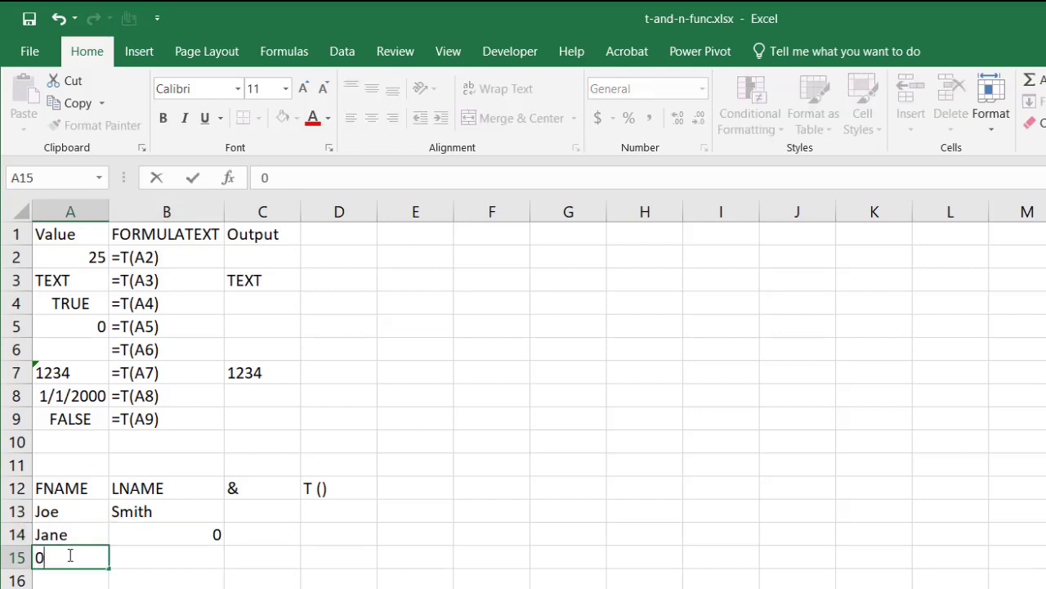
click(139, 560)
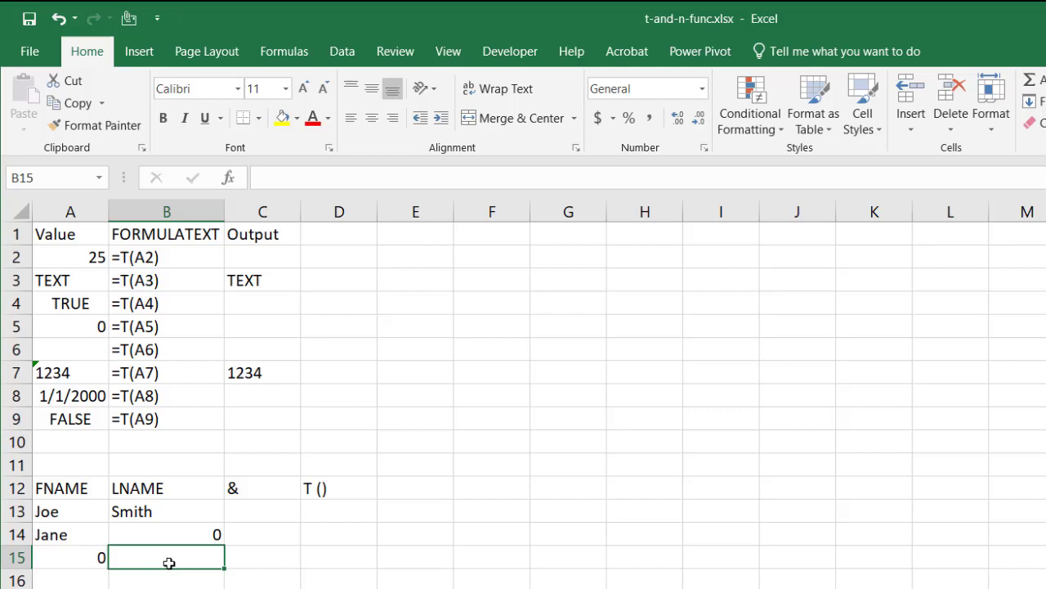
text(Lee)
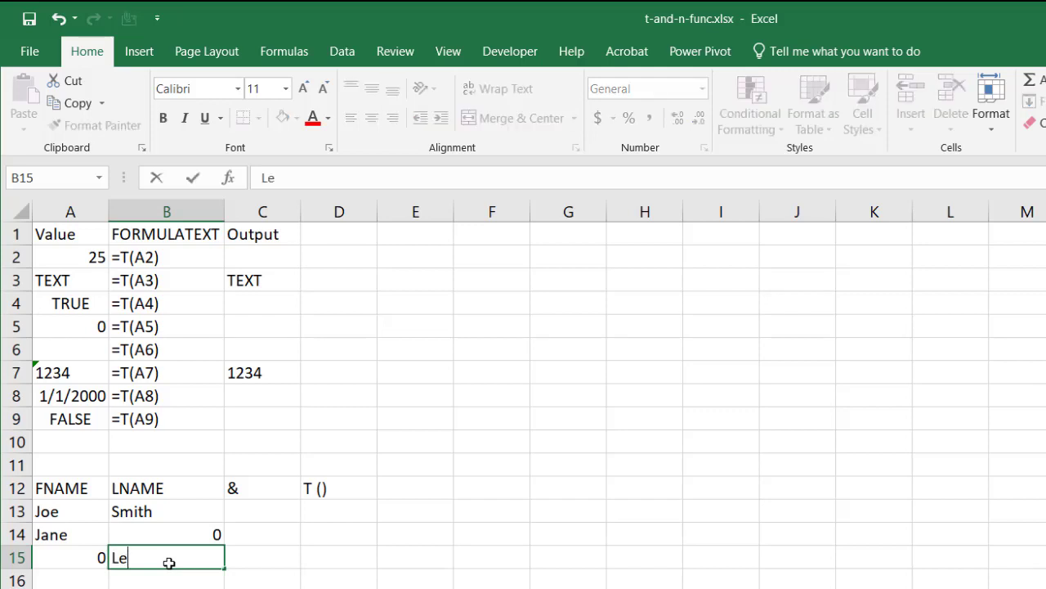
Join the first and last names with a space in C13 using the formula =A13&" "&B13.
click(253, 513)
text(=)
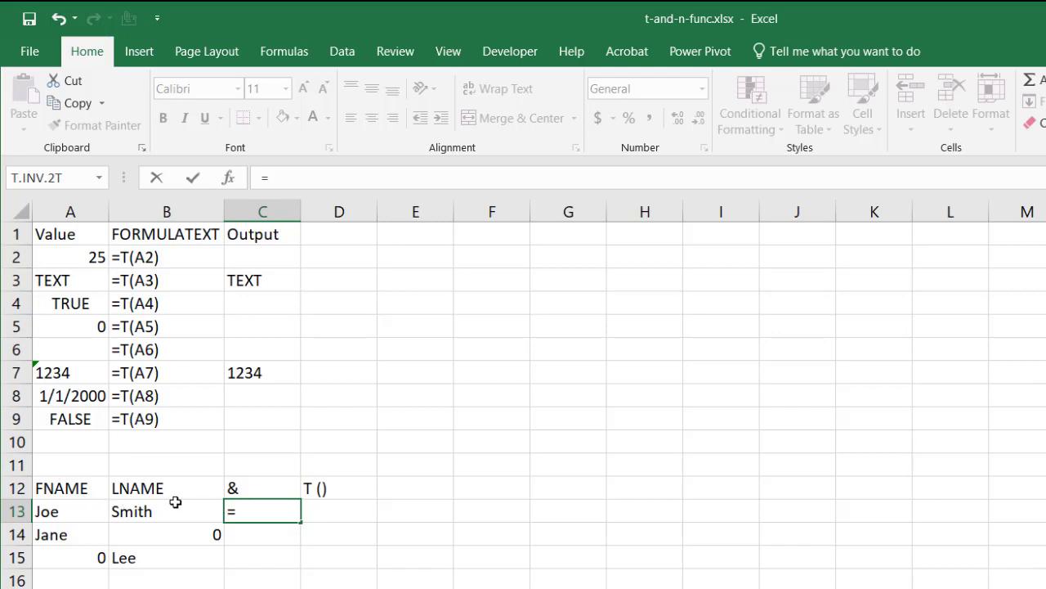
click(72, 513)
text(&)
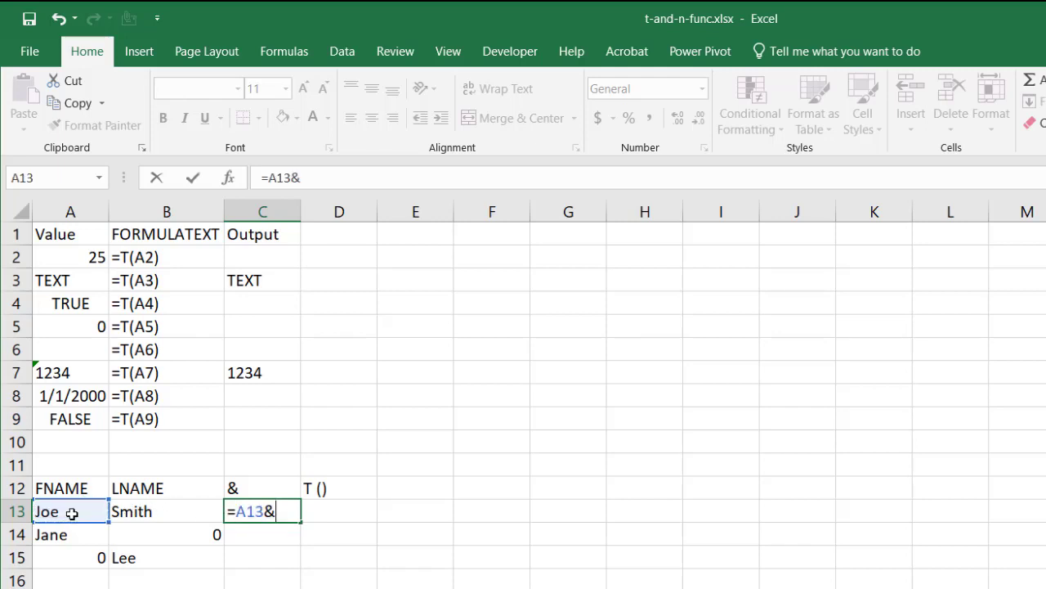
text(" "&)
click(124, 513)
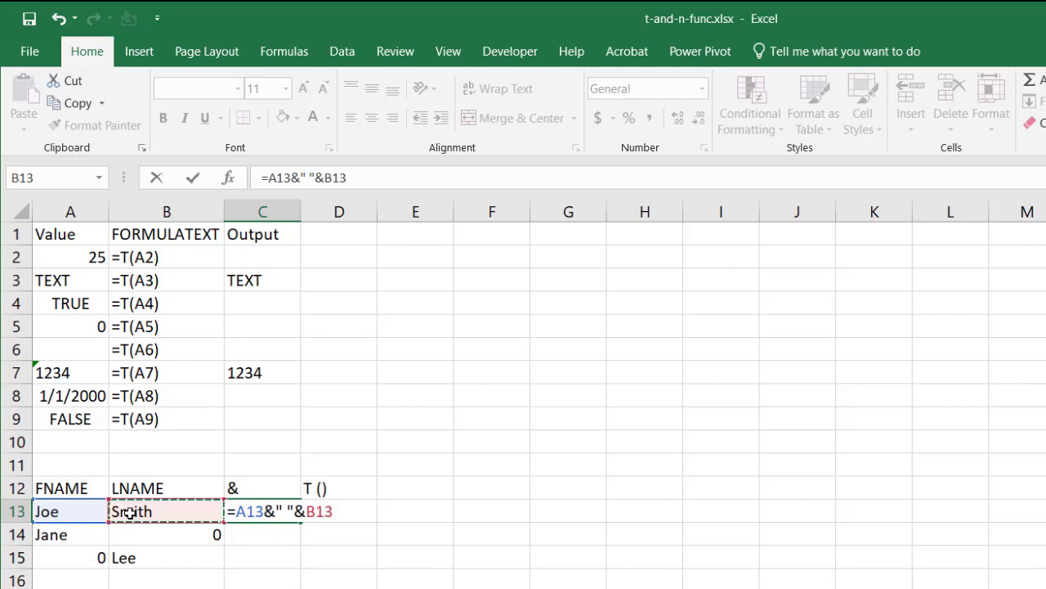
key(Return)
Fill the ampersand name formula from C13 down through C15 and inspect the copy in C14.
click(238, 511)
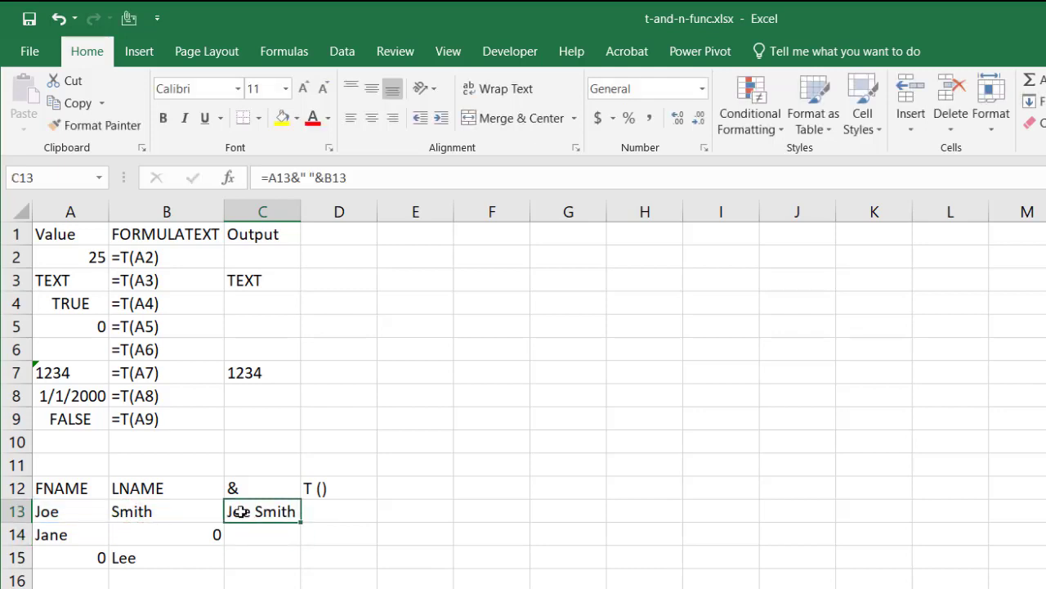
drag(300, 524, 298, 559)
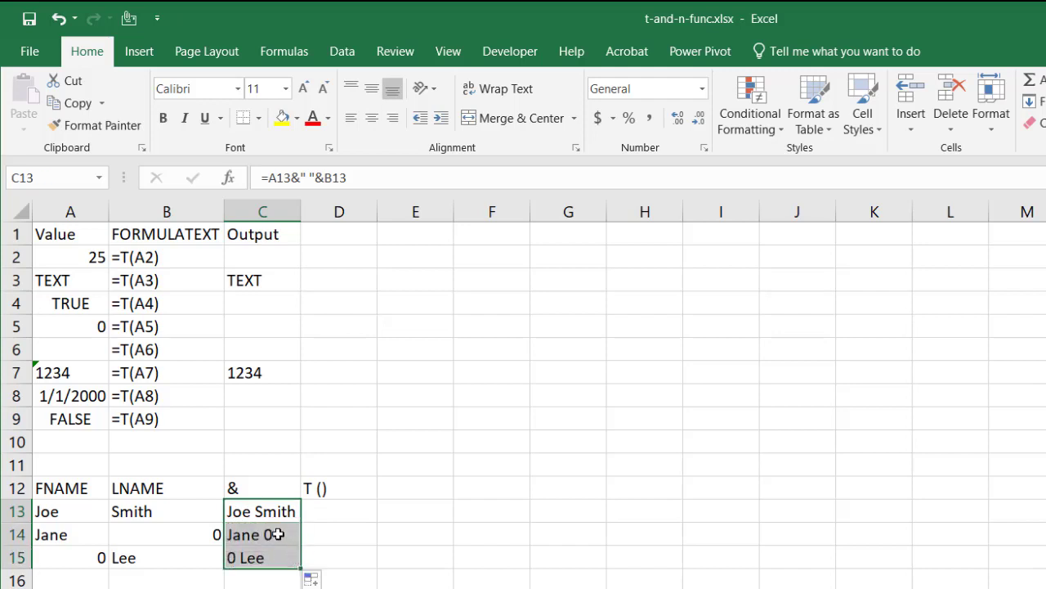
click(276, 533)
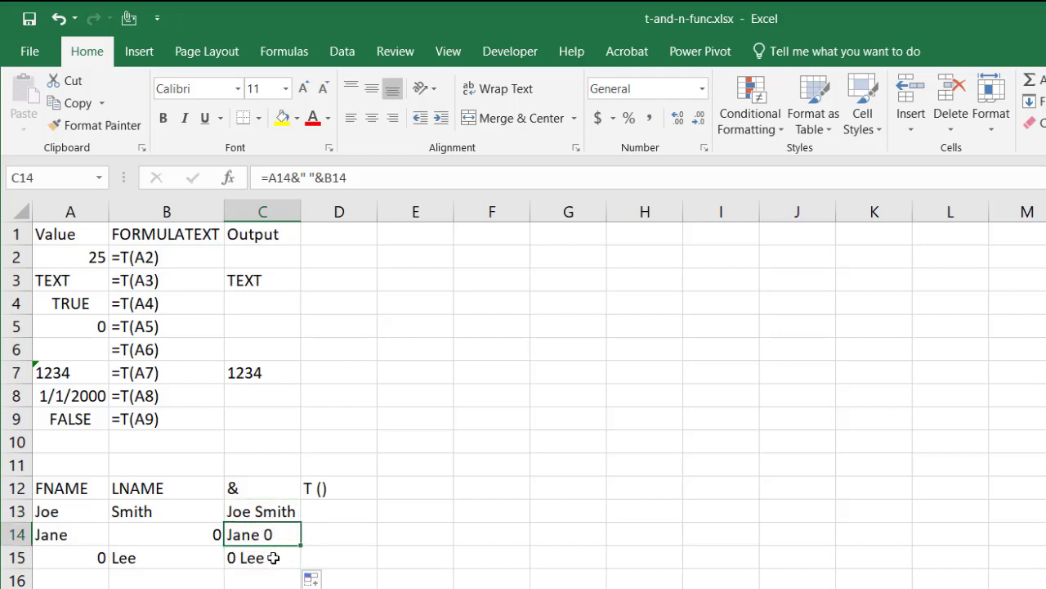
Enter =T(A13)&" "&T(B13) in D13 to join only the text parts of the name.
click(359, 510)
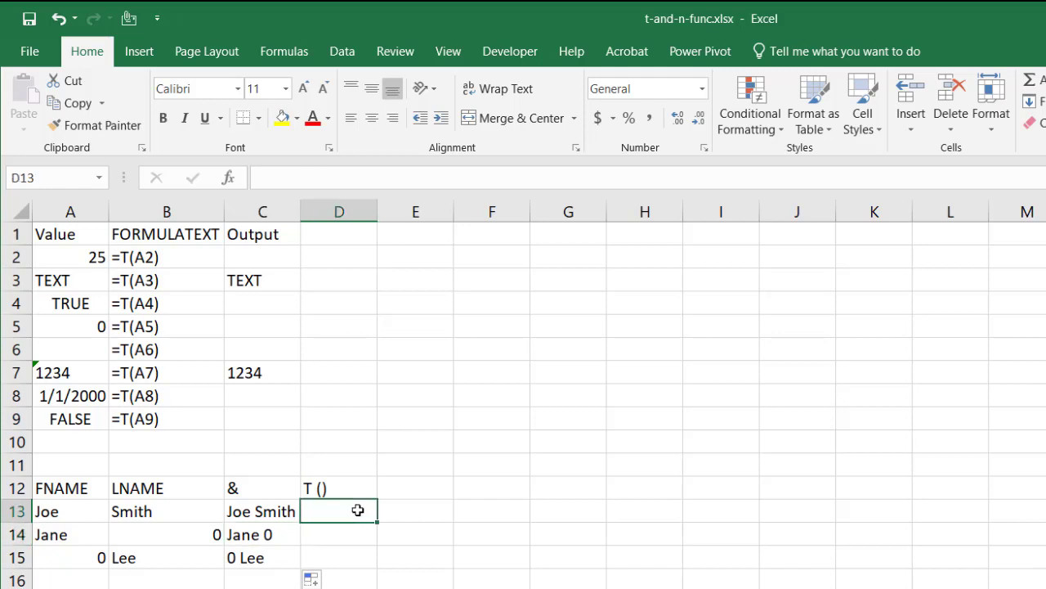
text(=t)
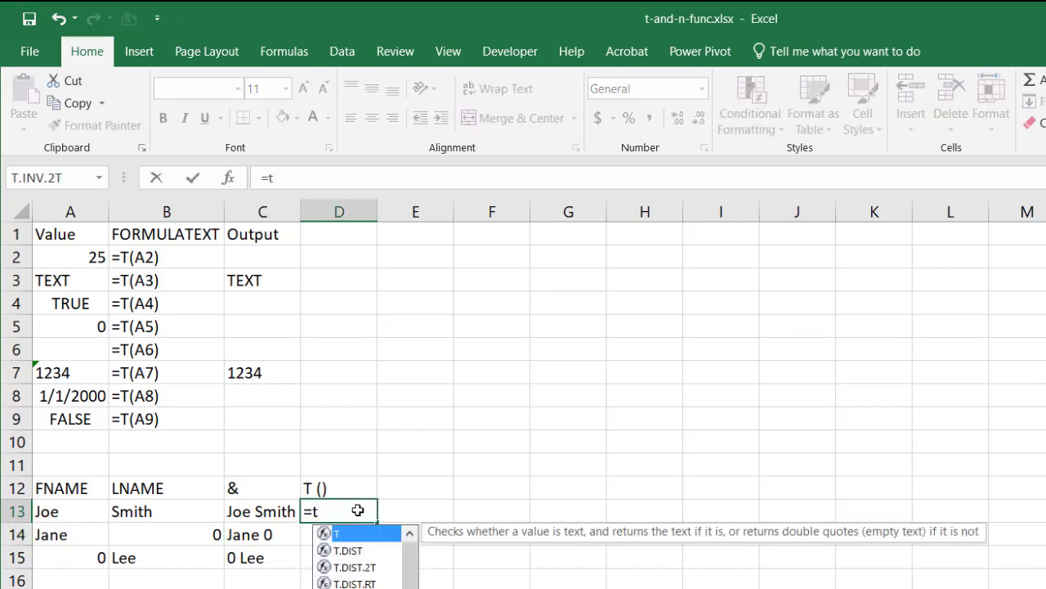
text(()
click(76, 505)
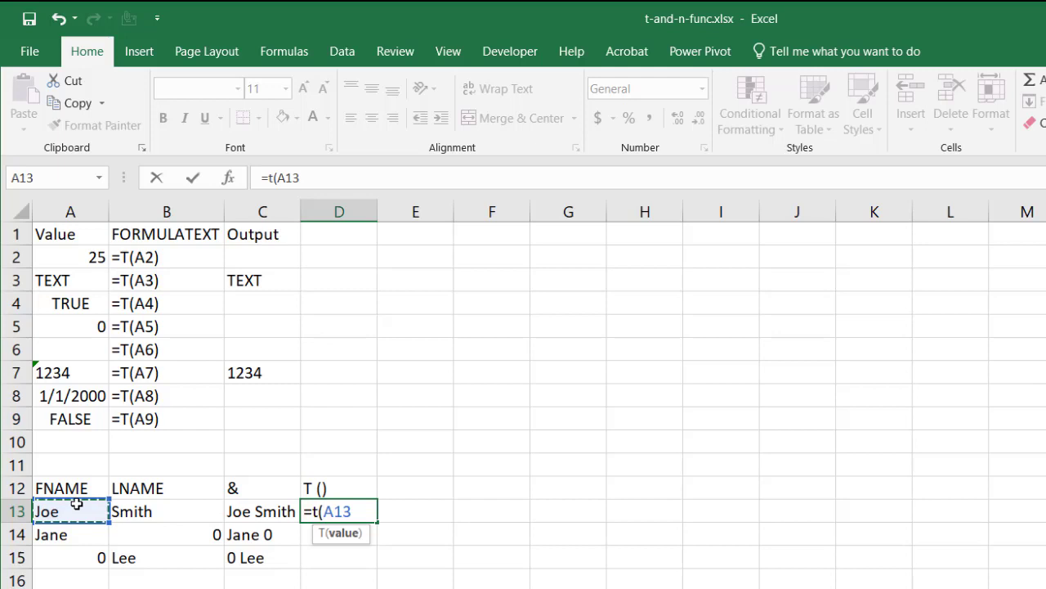
text())
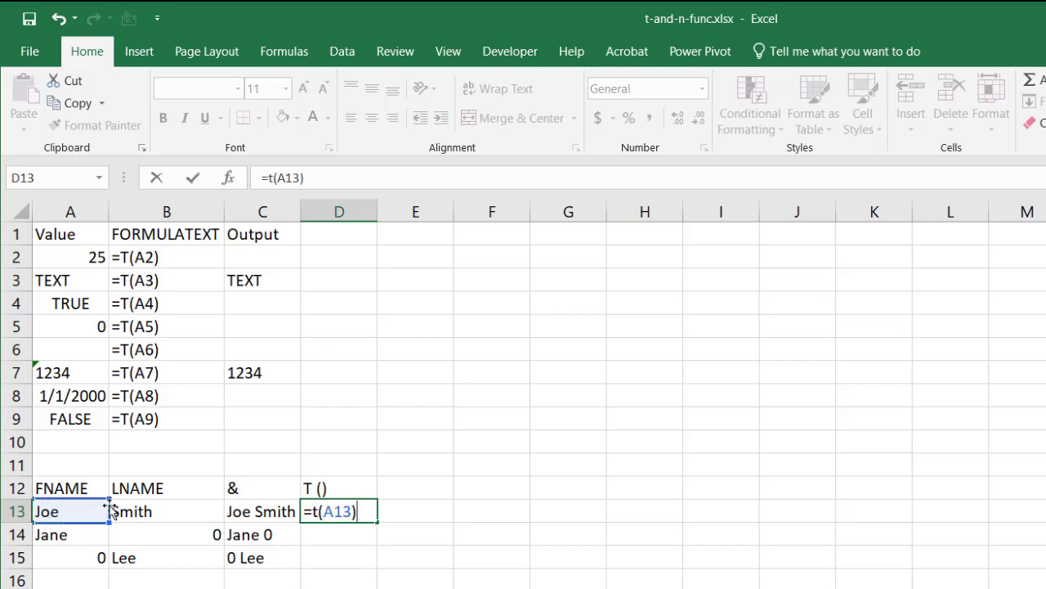
text(&")
text(&)
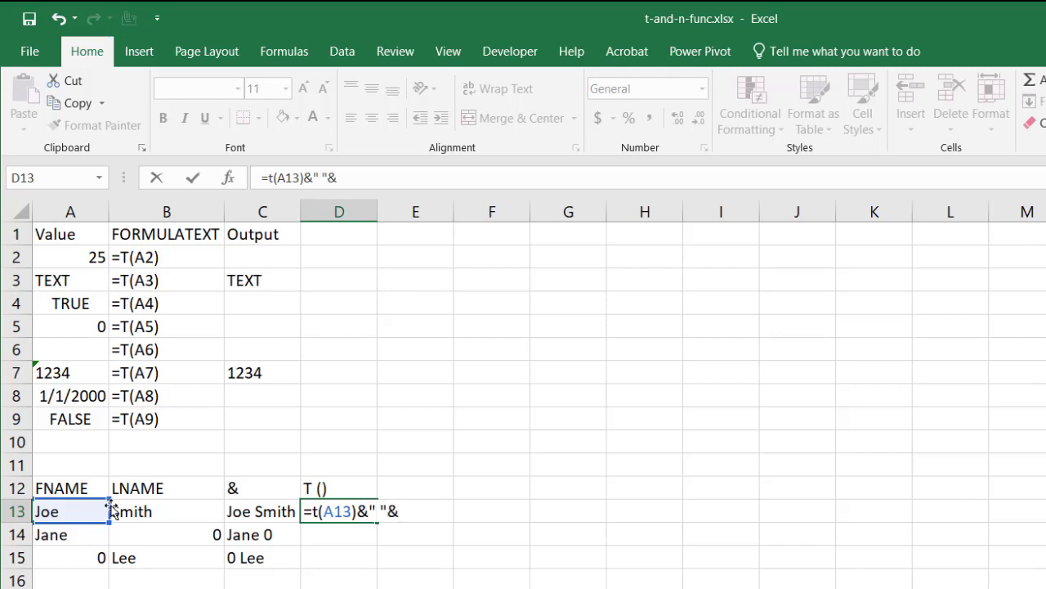
text(t)
key(Tab)
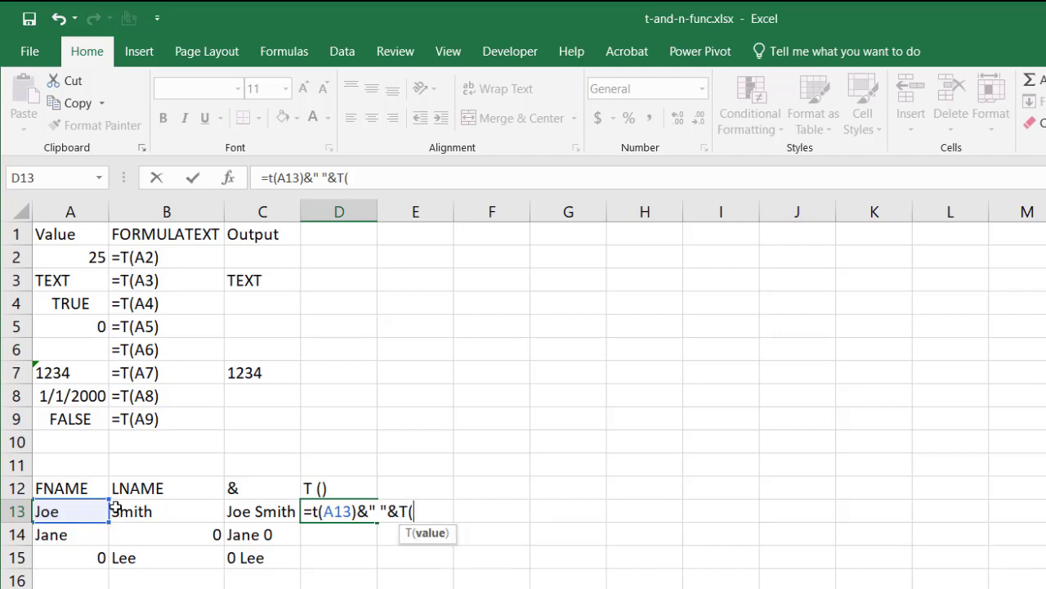
click(186, 511)
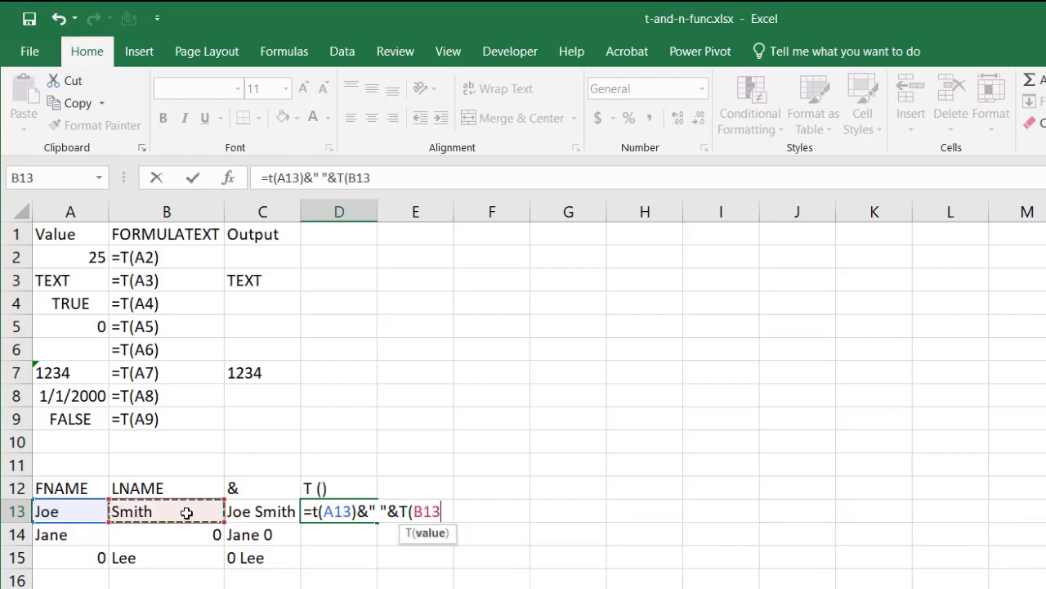
text())
key(Return)
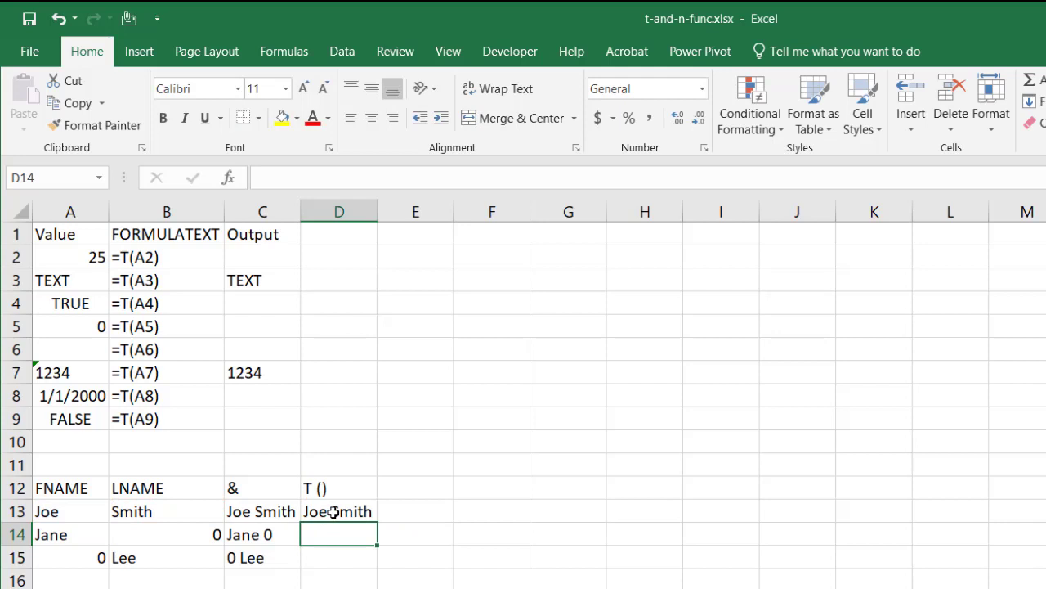
Fill the T function name formula from D13 down through D15 and inspect the copies in D14 and D15.
click(331, 511)
click(296, 515)
click(352, 511)
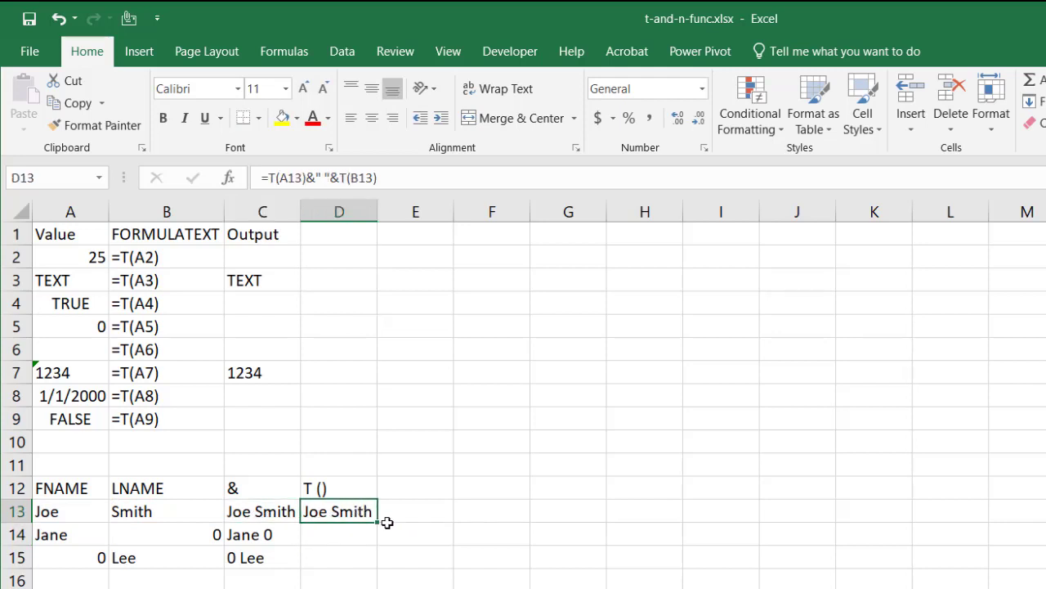
drag(376, 522, 372, 564)
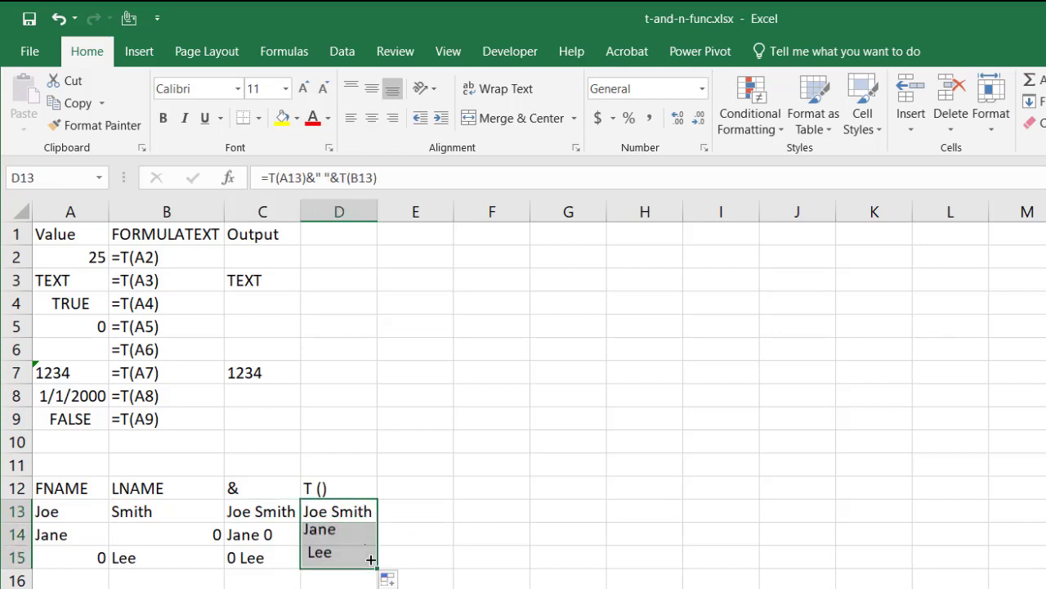
click(468, 540)
click(366, 531)
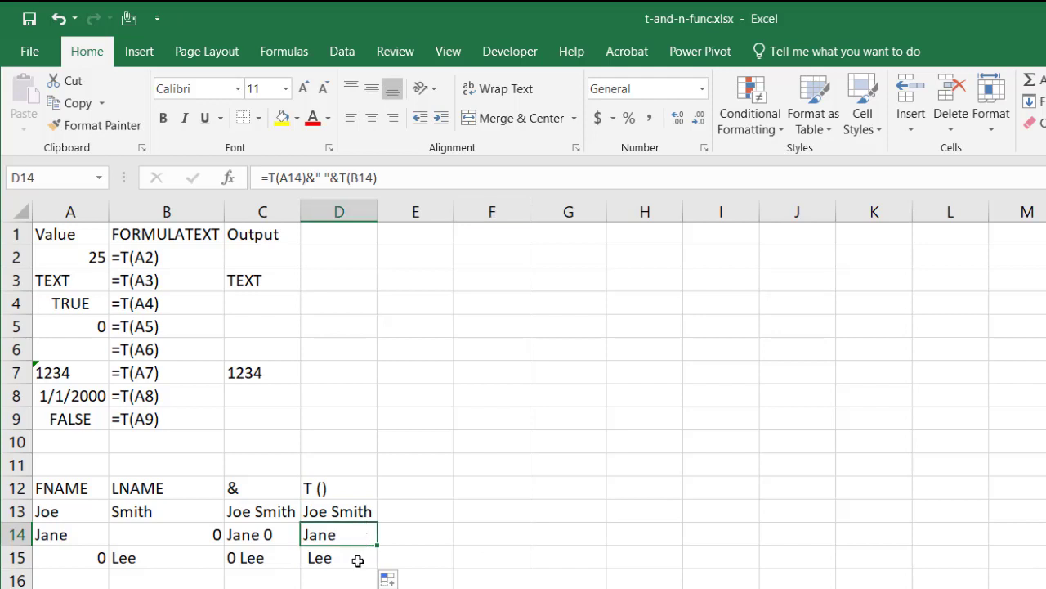
click(358, 561)
click(454, 543)
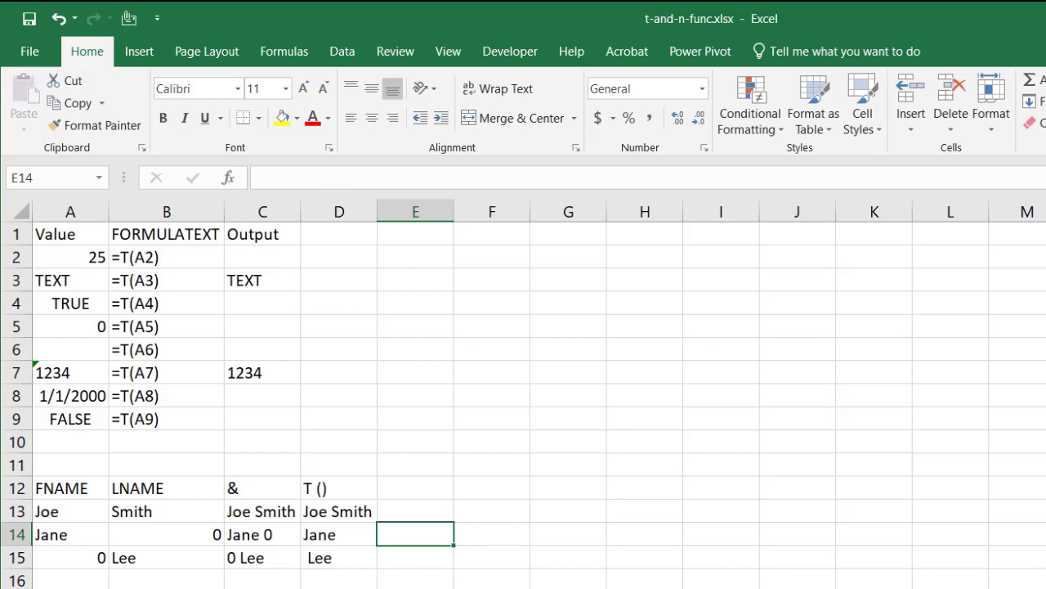
On the next worksheet, enter =N(A2) in C2 under Output.
key(ctrl+Page_Down)
click(194, 295)
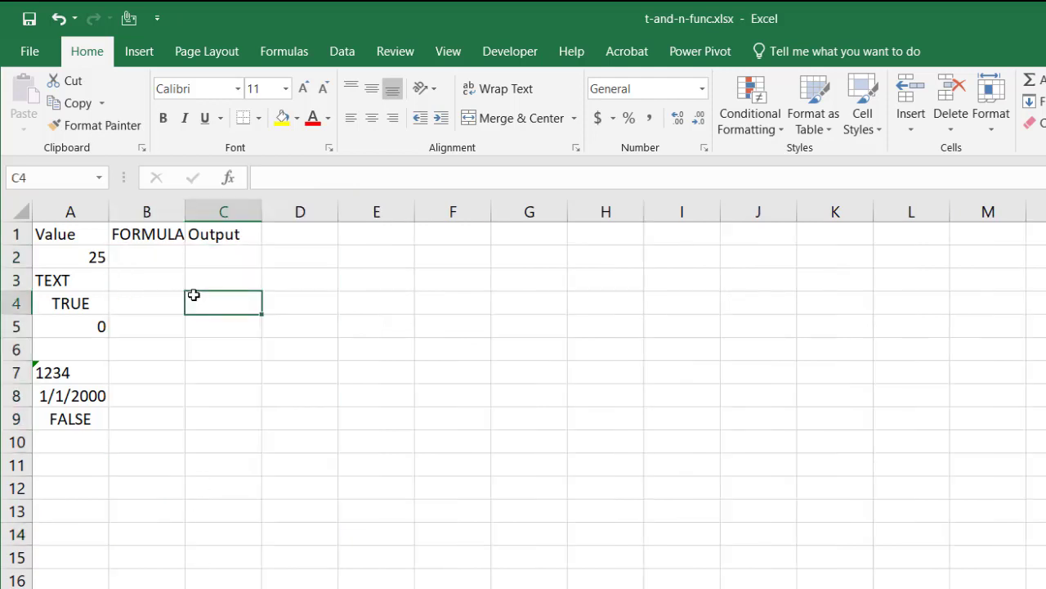
click(145, 254)
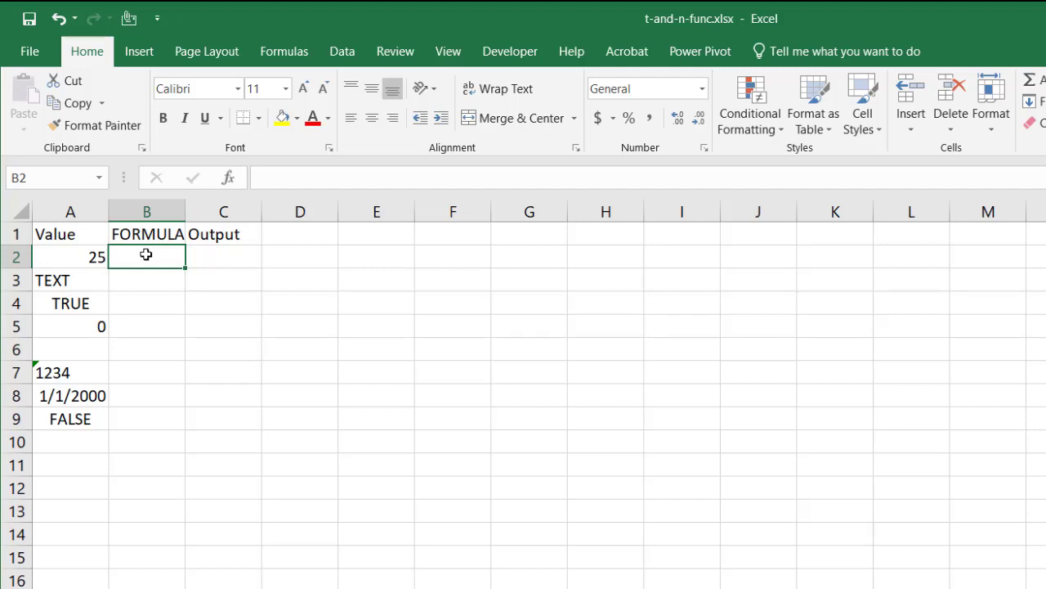
click(211, 257)
text(=)
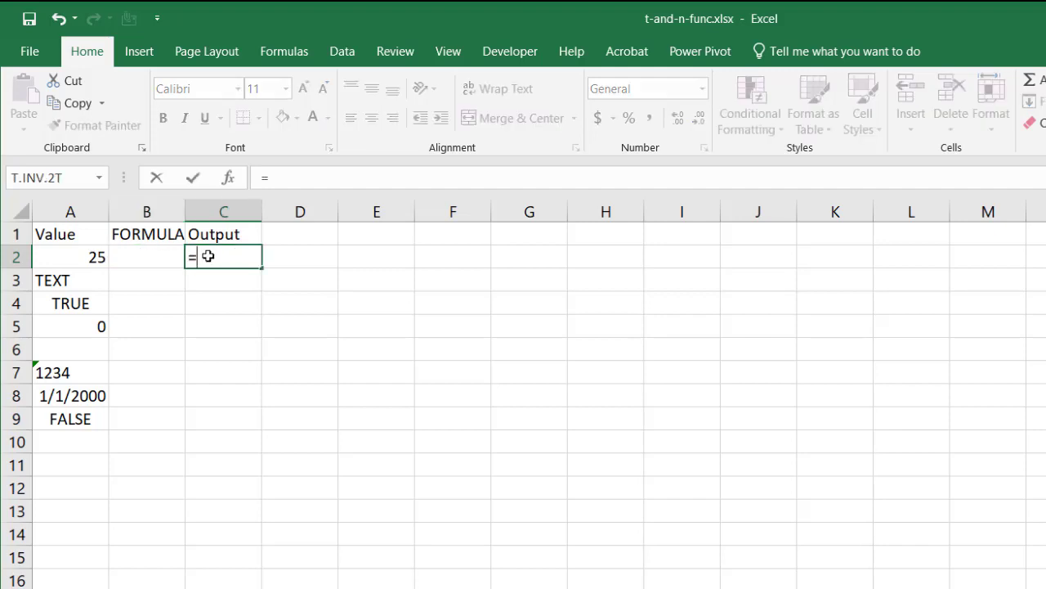
text(n()
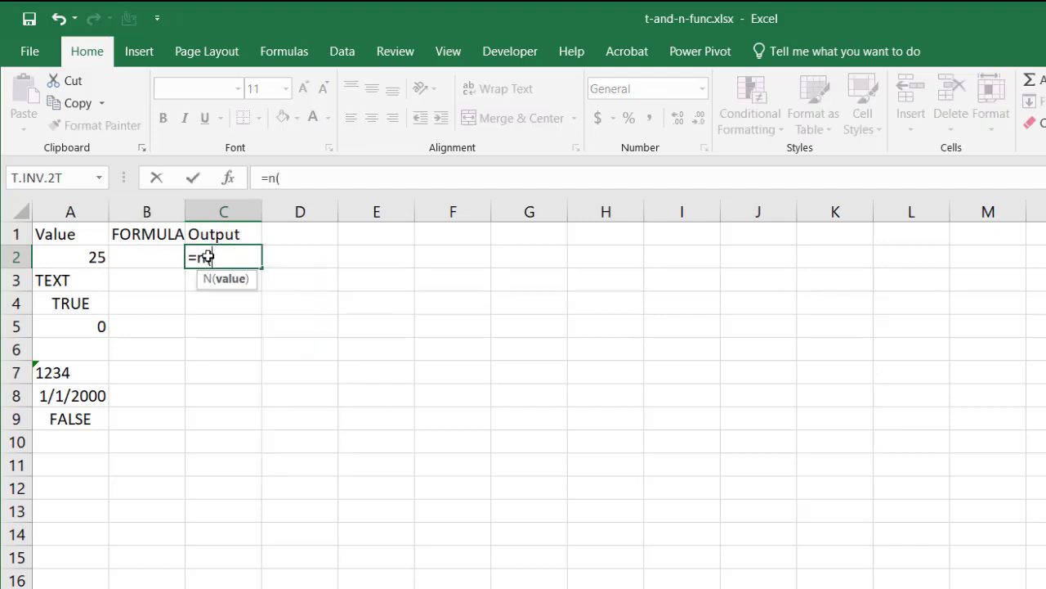
click(75, 257)
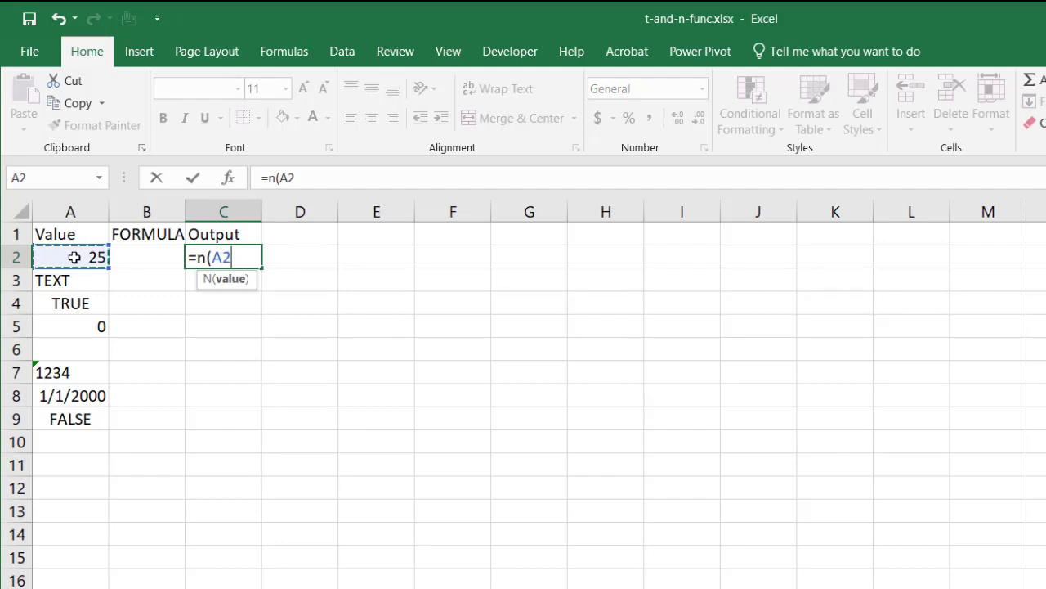
key(Return)
Enter =FORMULATEXT(C2) in B2 and fill the formulas in B2:C2 down through row 9.
click(125, 256)
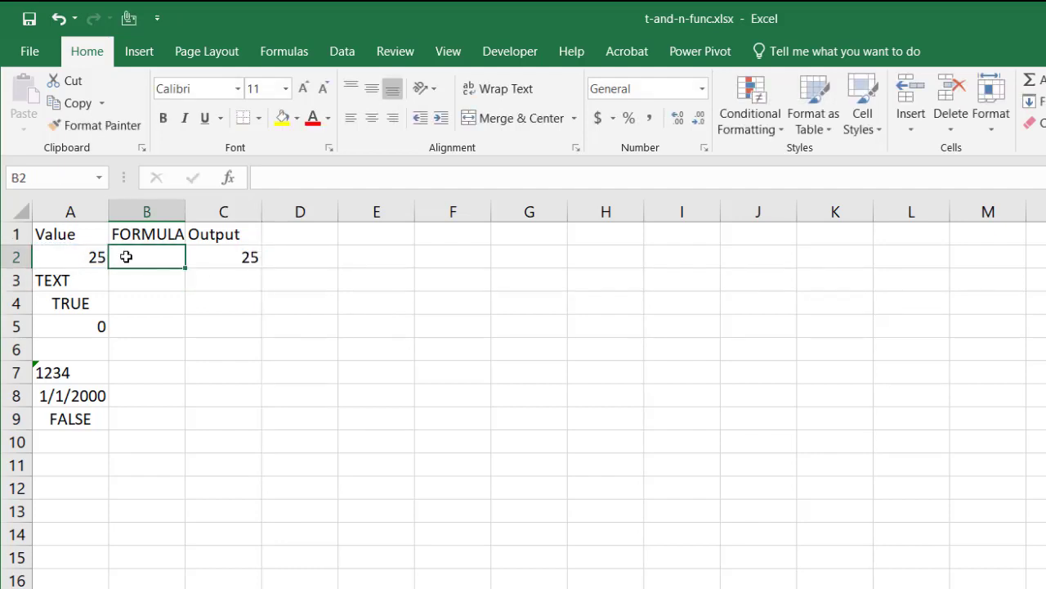
text(=fo)
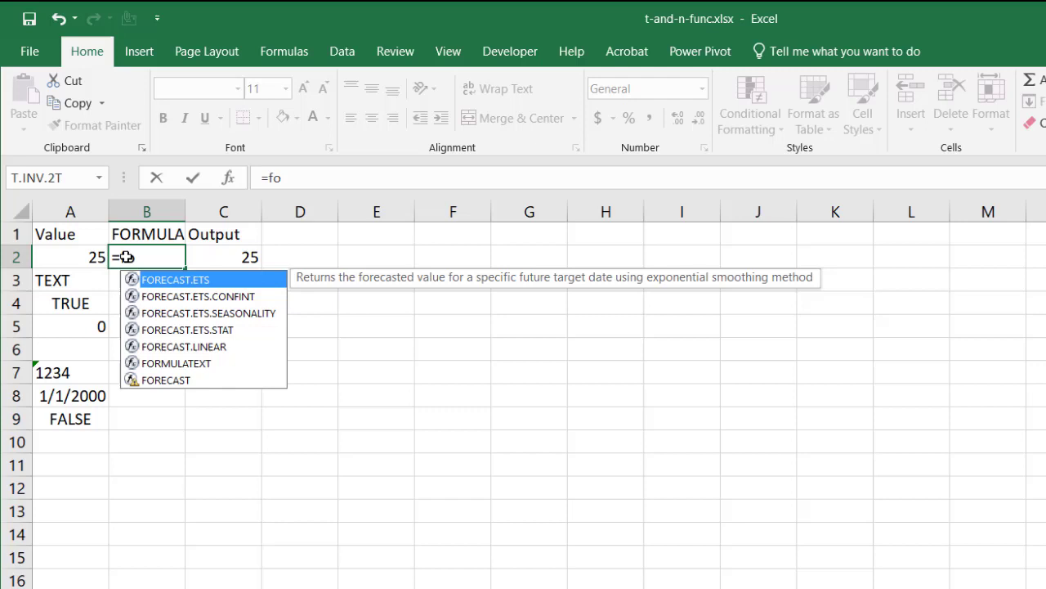
text(rm)
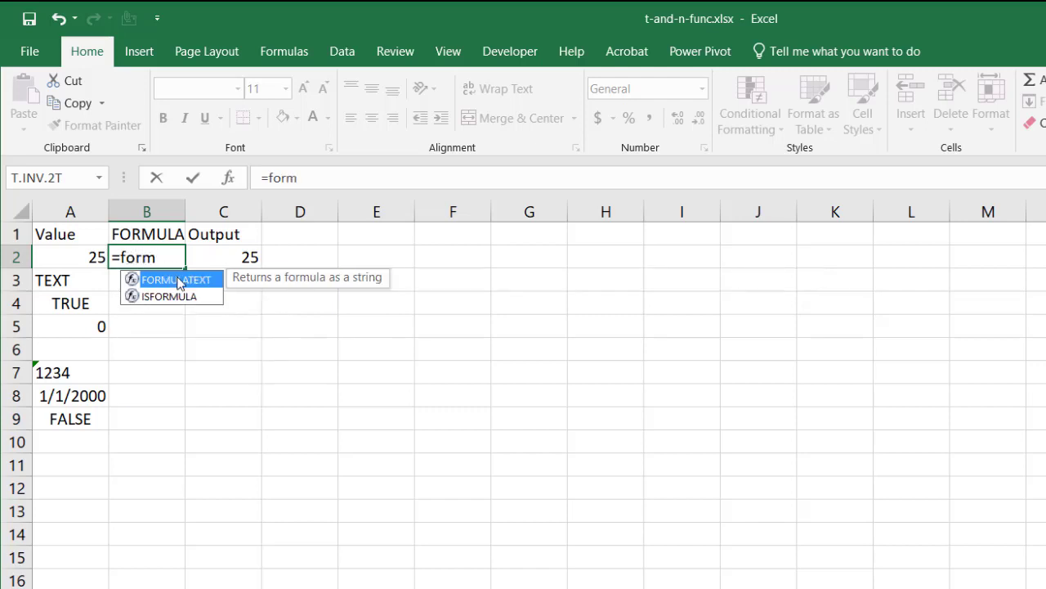
double_click(176, 279)
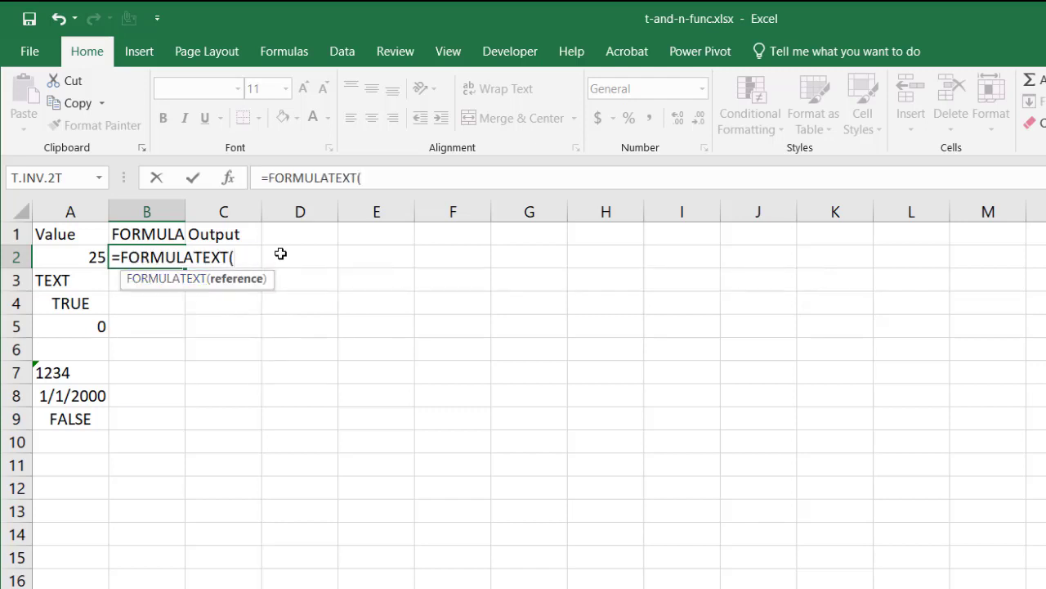
text(c2))
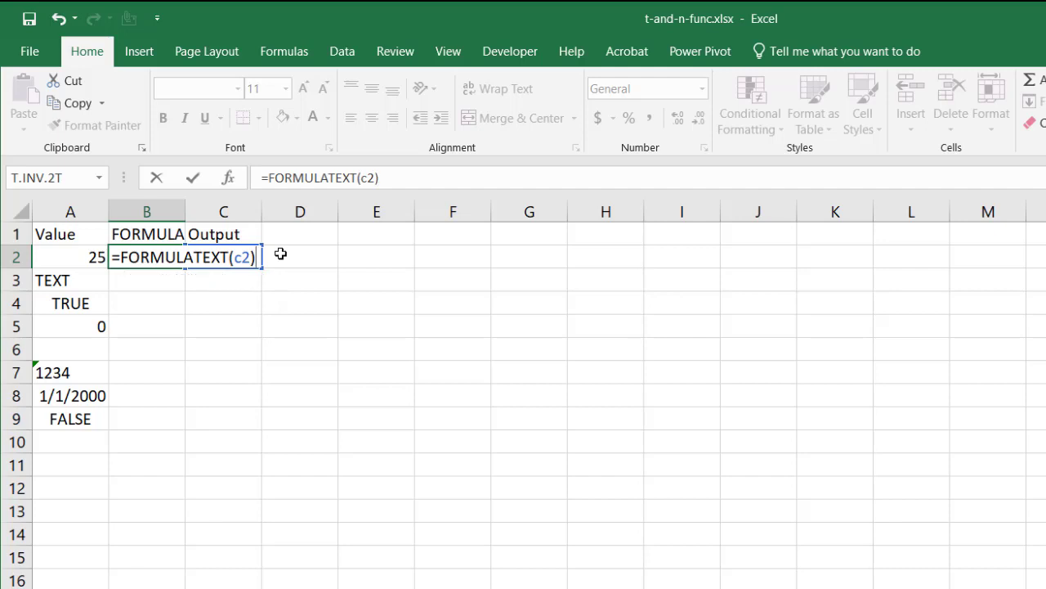
key(Return)
drag(147, 258, 257, 427)
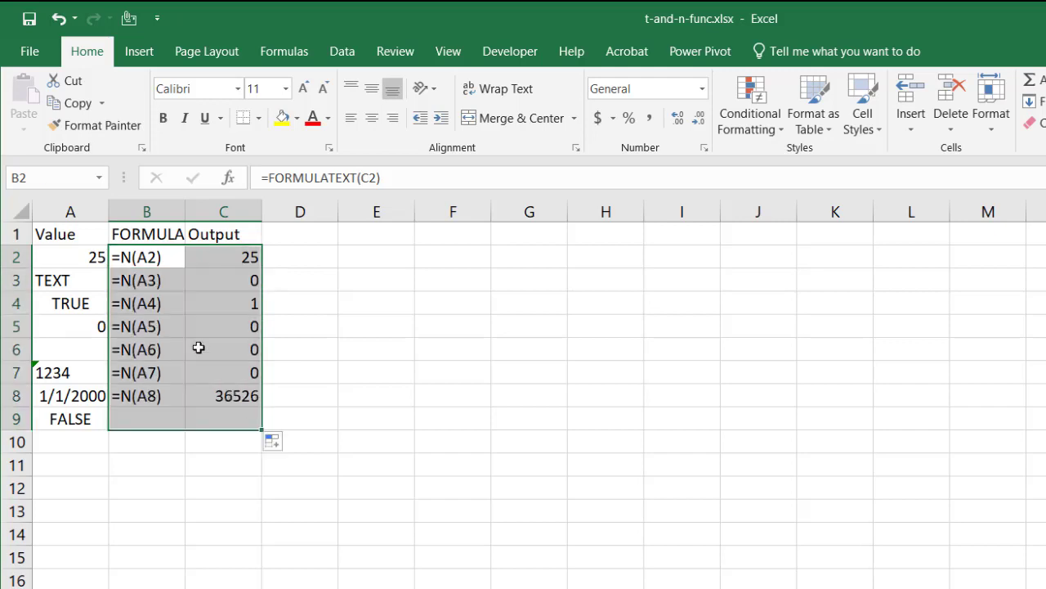
Examine how the N function treats the text in A3 and the logical values in A4 and A9.
click(73, 279)
click(215, 281)
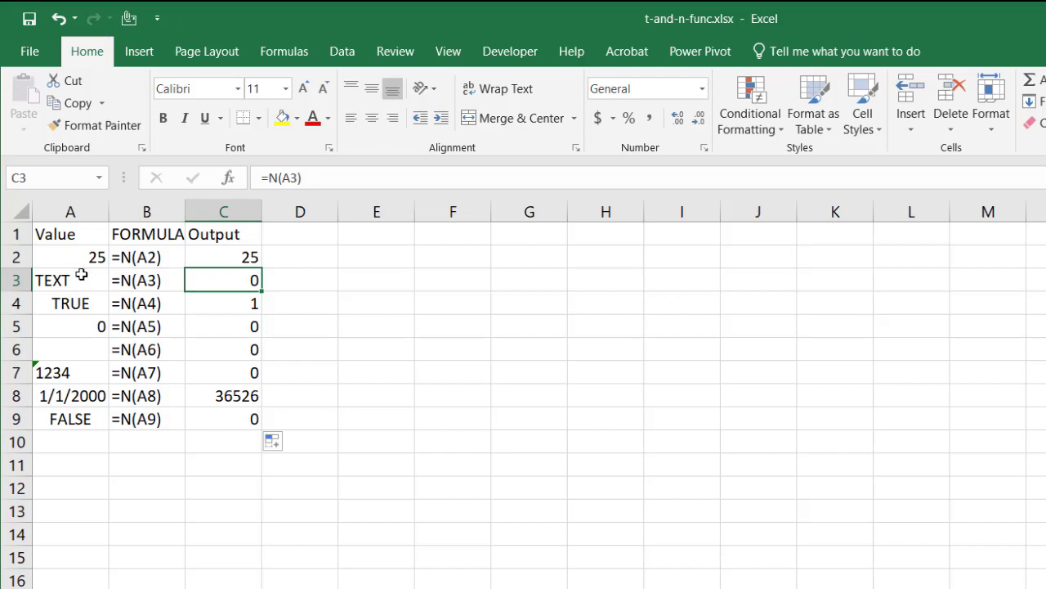
click(76, 306)
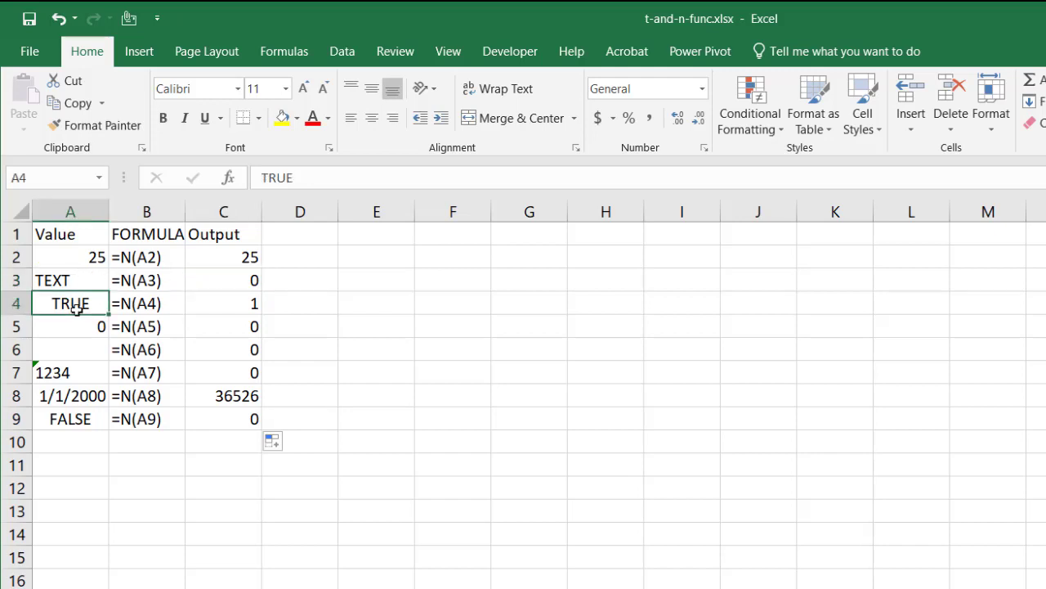
click(64, 419)
click(90, 305)
click(237, 301)
click(219, 421)
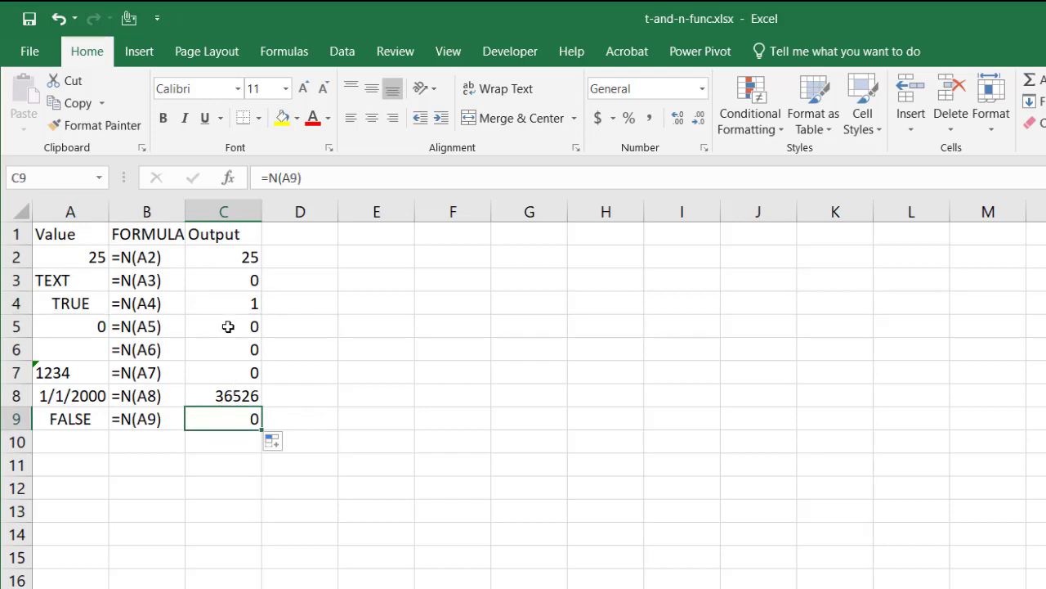
Compare the zero, blank, text-formatted number and date in A5:A8 with their N function outputs in C5:C8.
click(84, 325)
click(235, 327)
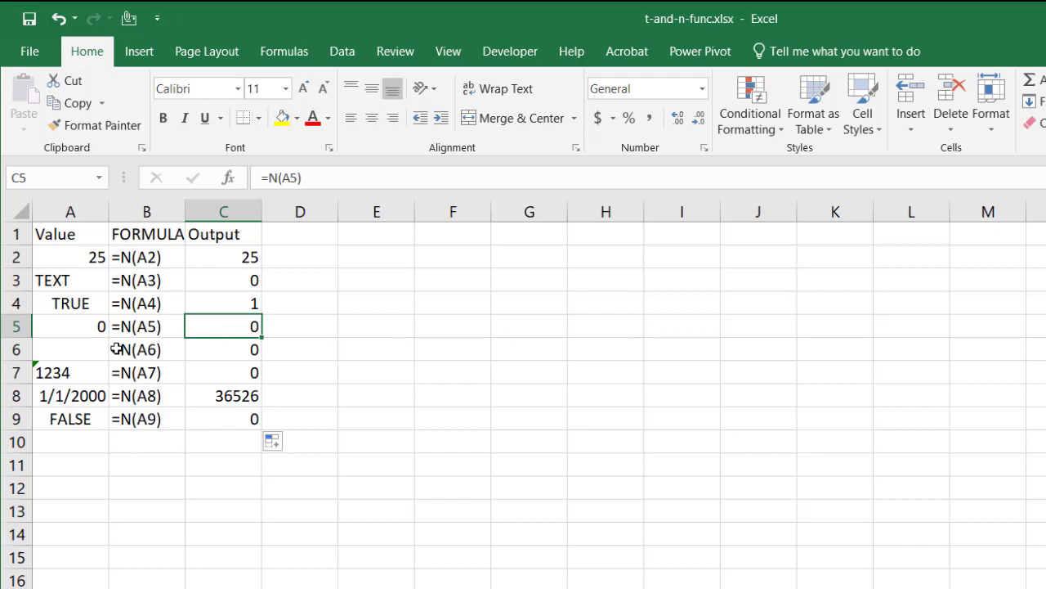
click(78, 354)
click(207, 351)
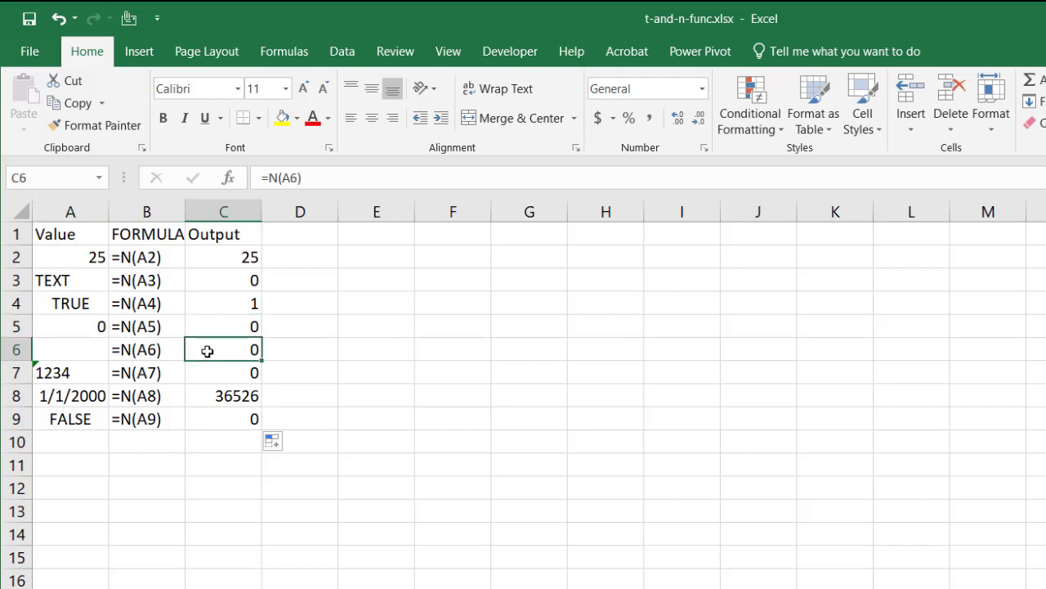
click(74, 375)
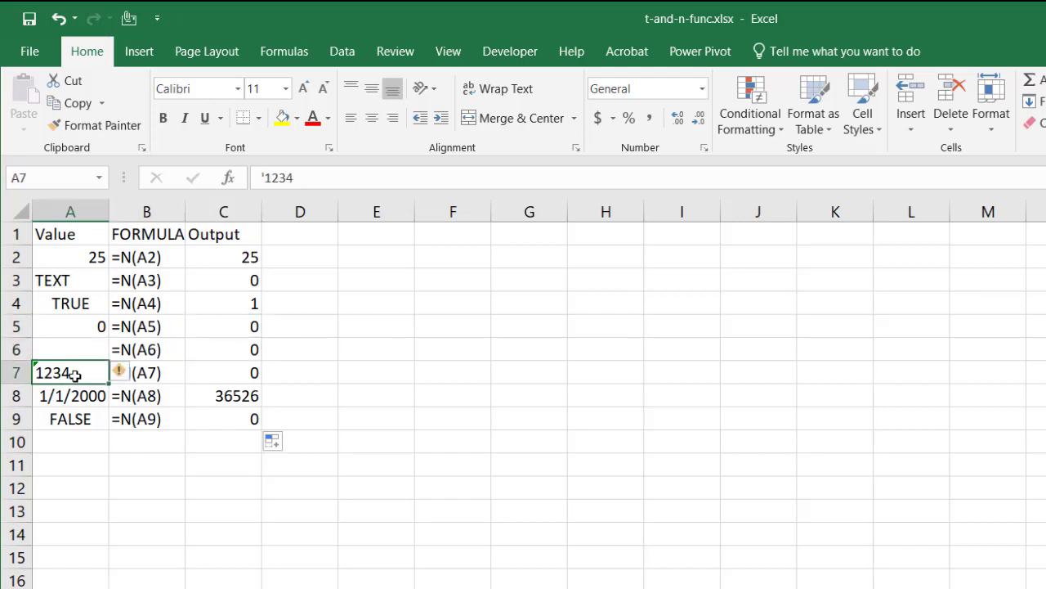
click(214, 380)
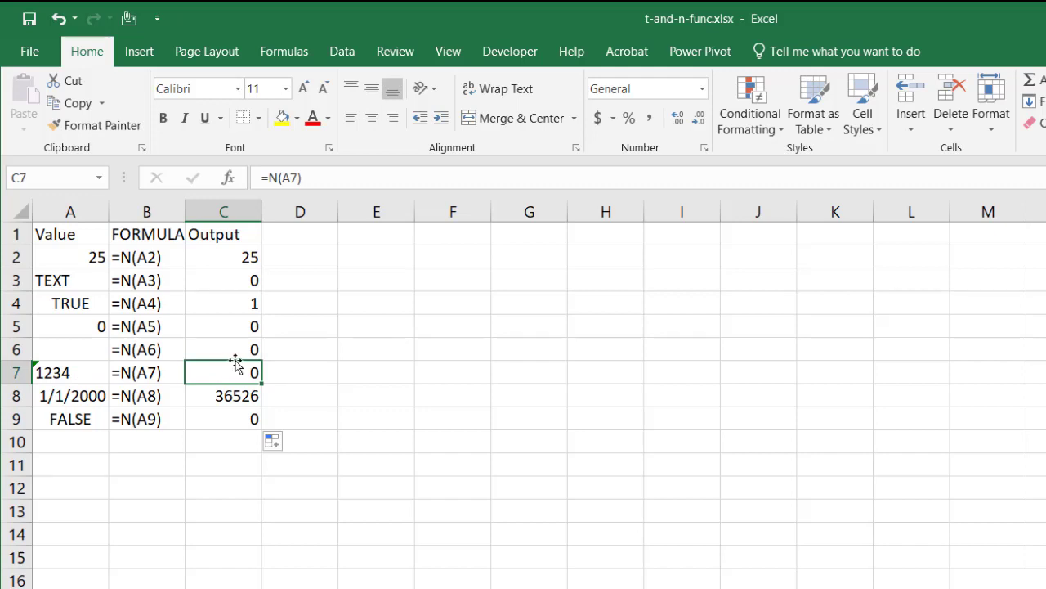
click(89, 396)
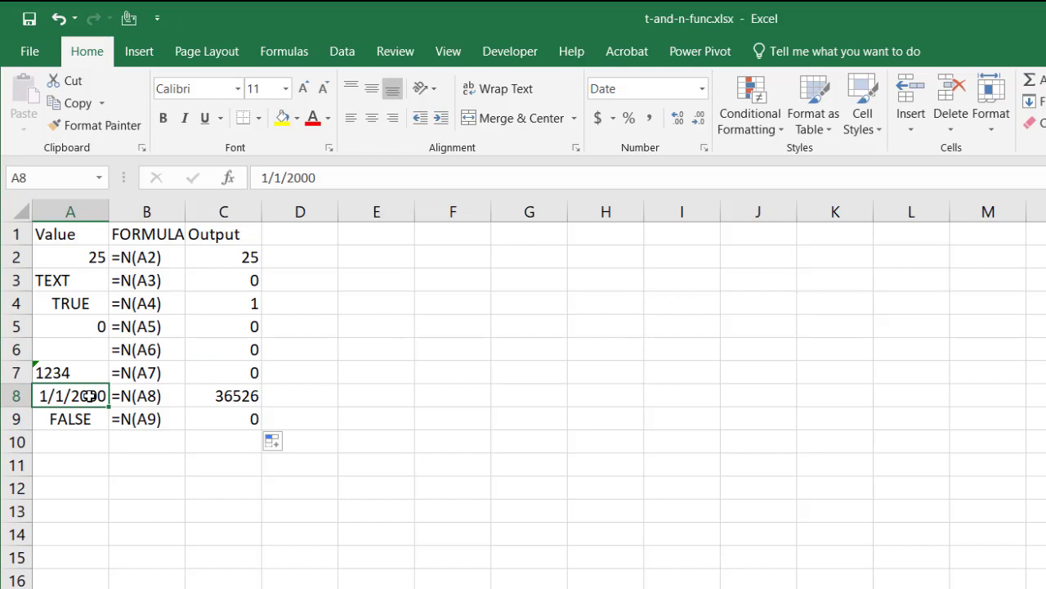
click(242, 394)
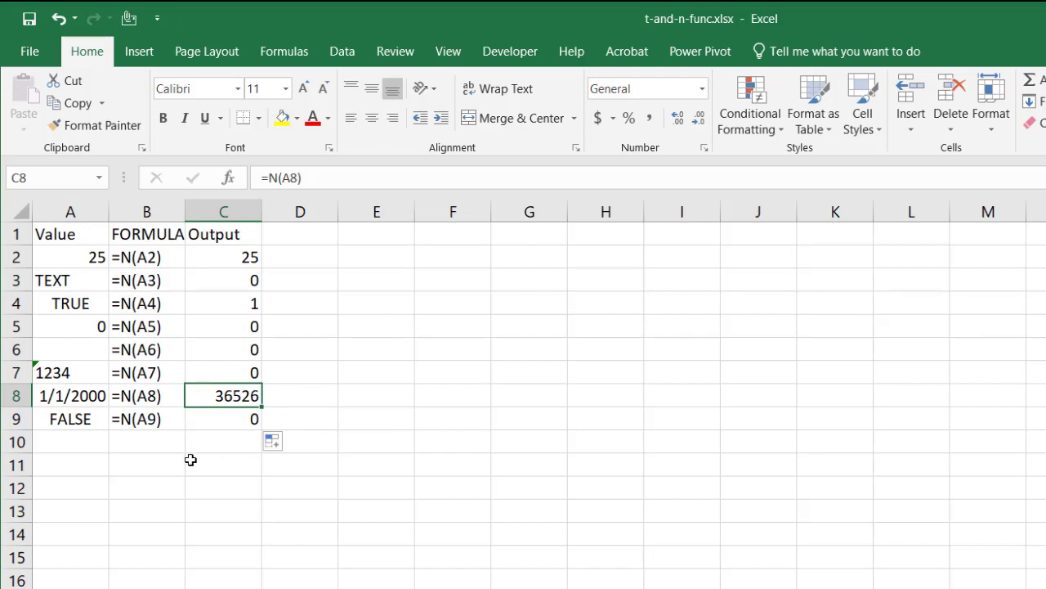
Enter the number 12 in B13.
click(127, 509)
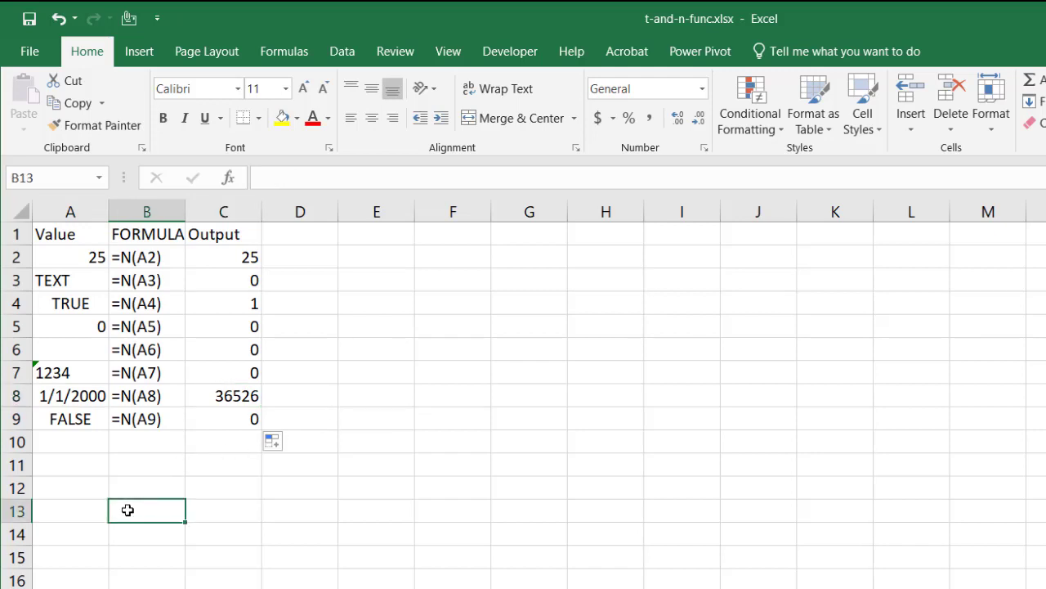
text(12)
key(Return)
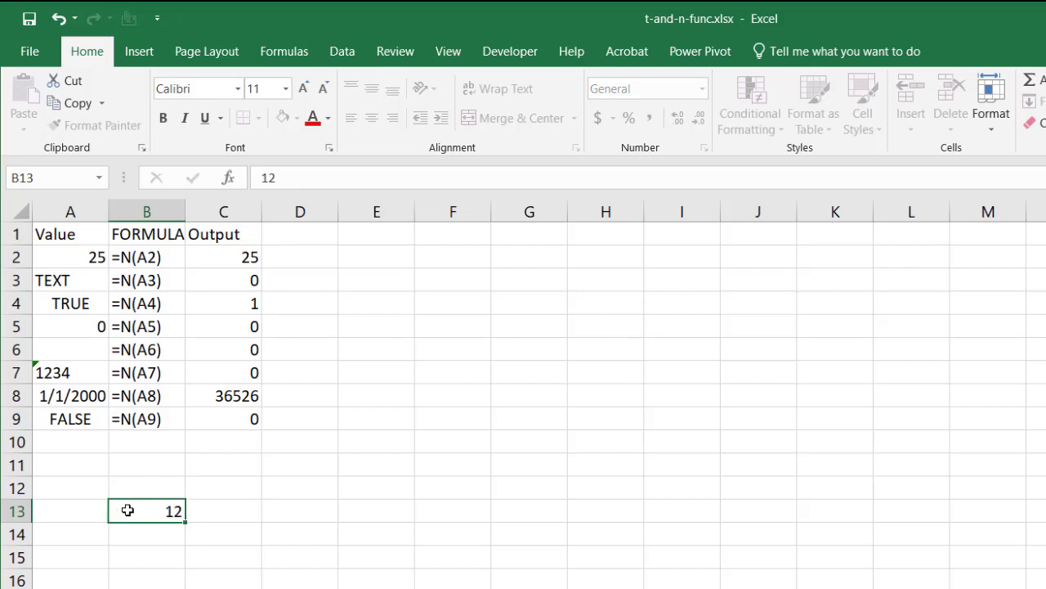
Attach a cell comment reading "This is a number" to C13.
click(210, 512)
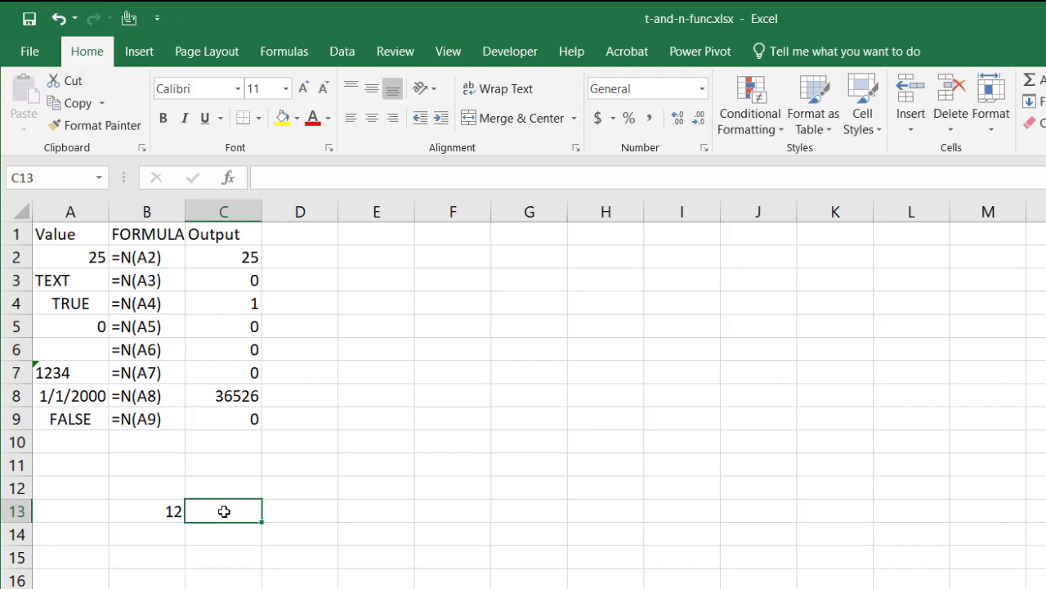
right_click(224, 511)
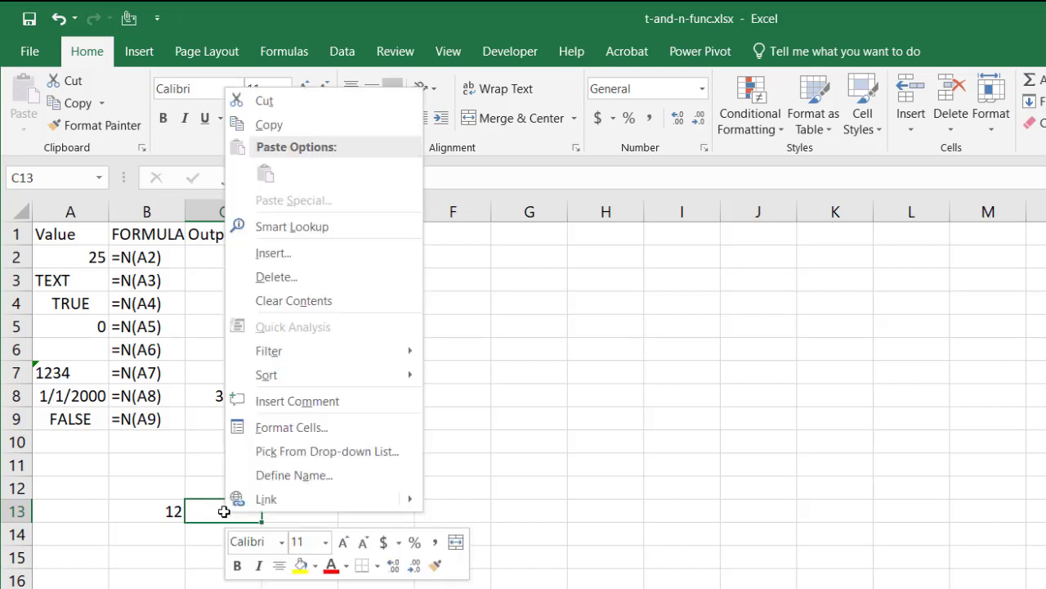
click(307, 401)
text(This is )
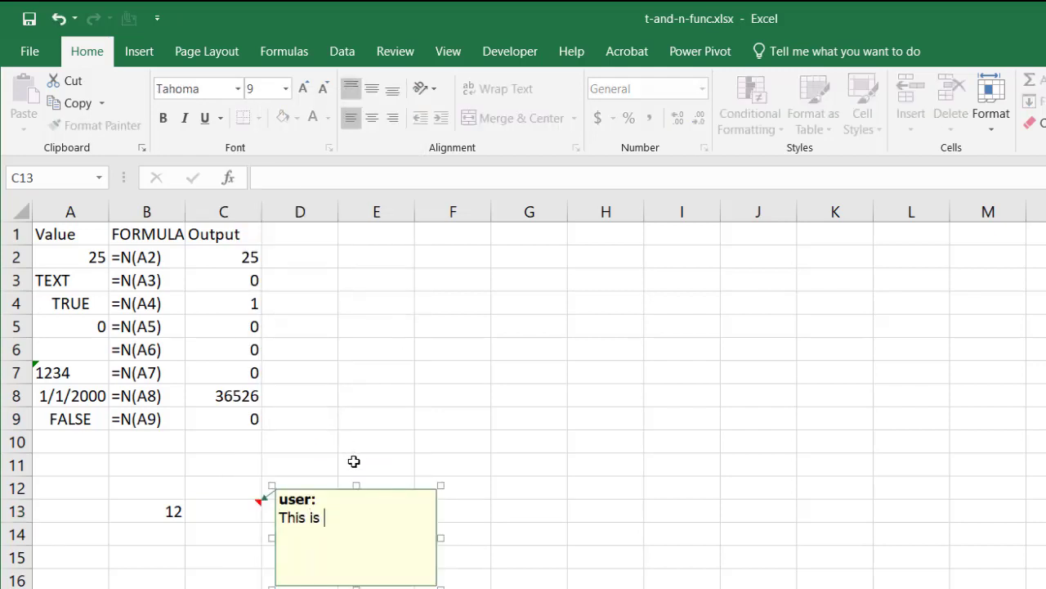
text(a number)
click(386, 582)
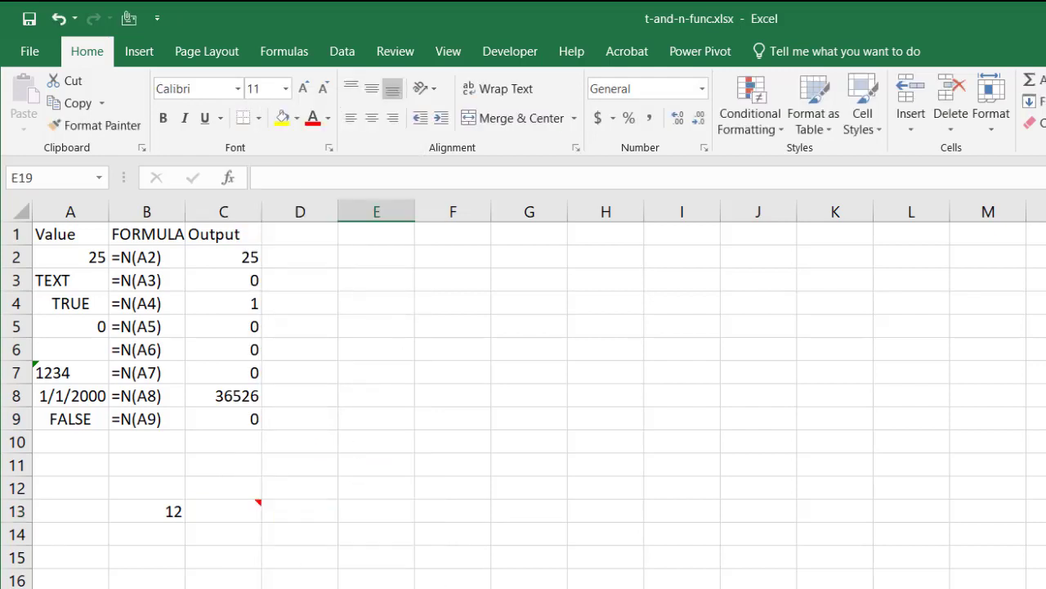
Write the formula =B13&N("This is a number") in C13 to embed a note beside the reference.
click(236, 515)
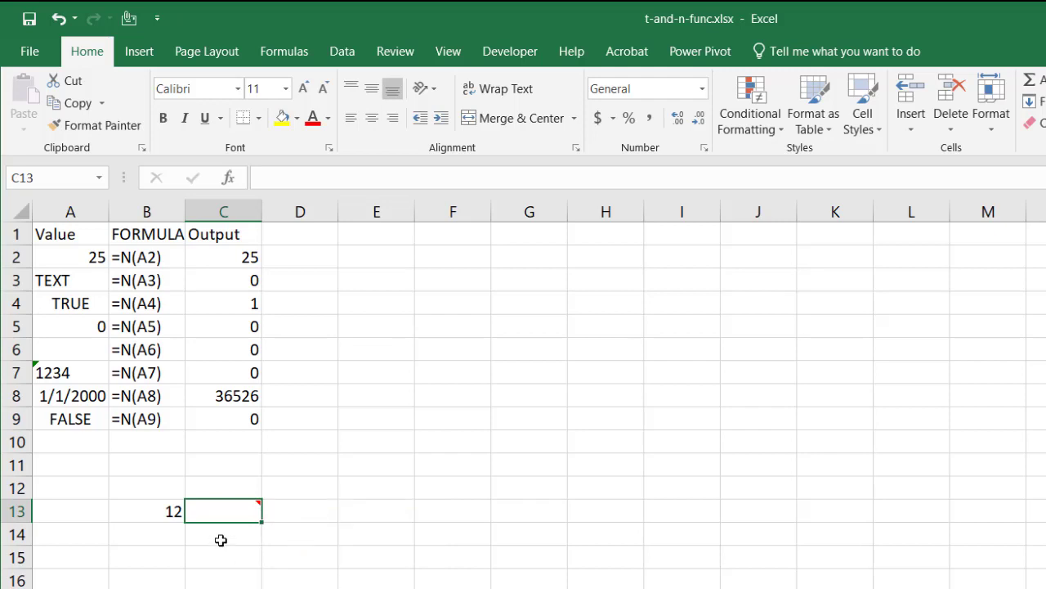
mouse_move(216, 510)
text(=)
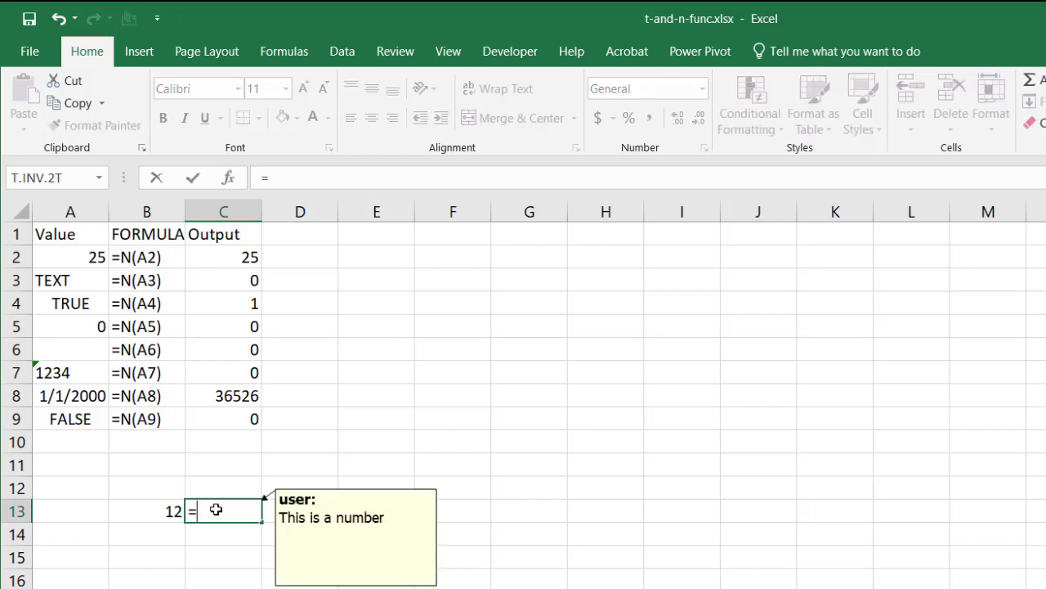
click(154, 511)
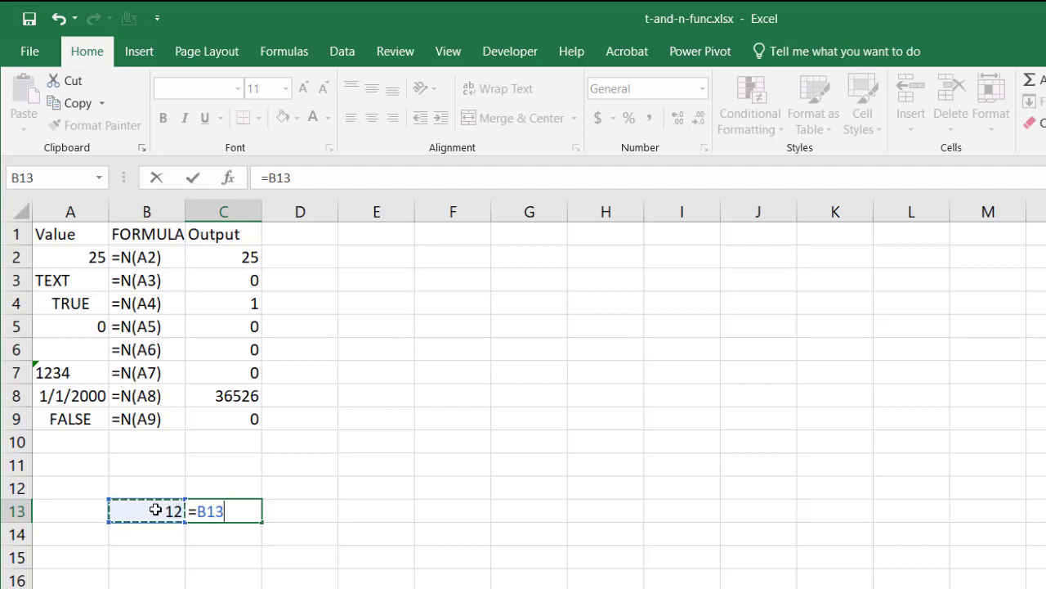
text(&n()
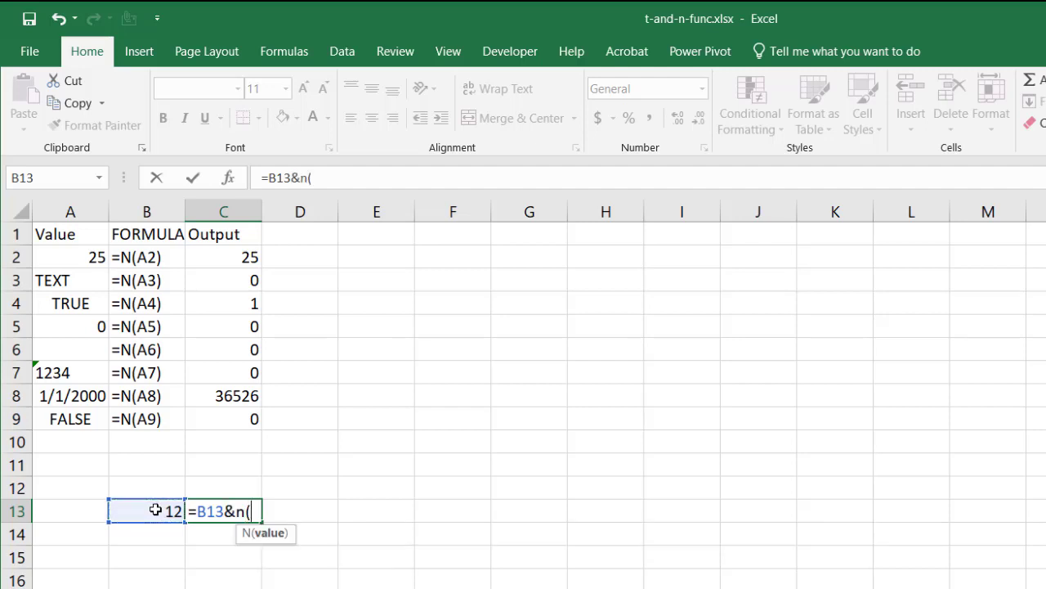
text("this i)
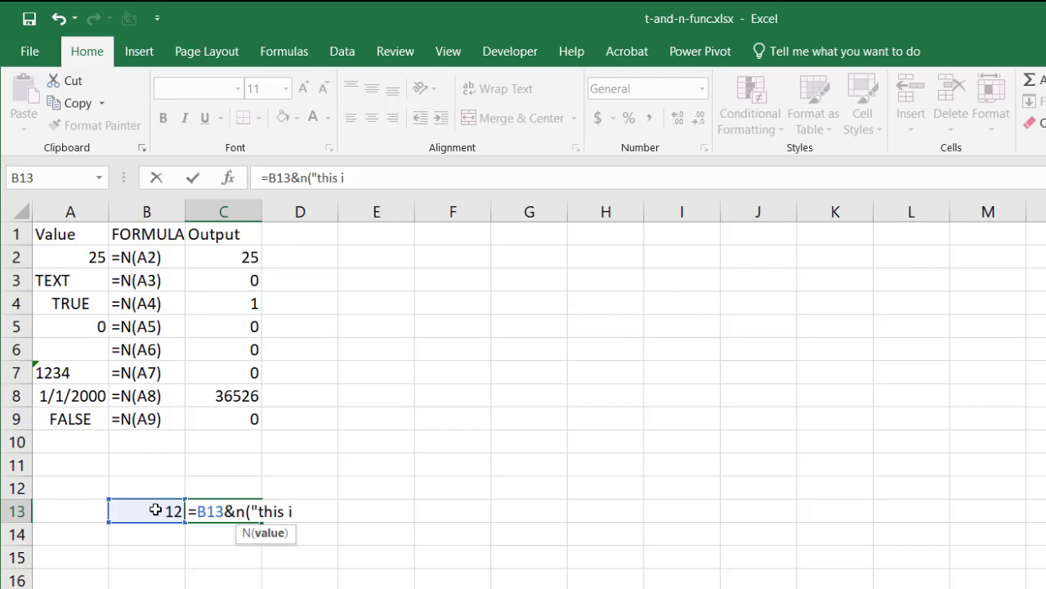
key(BackSpace)
key(BackSpace)
key(BackSpace)
key(BackSpace)
key(BackSpace)
key(BackSpace)
text(this)
key(BackSpace)
key(BackSpace)
key(BackSpace)
key(BackSpace)
key(BackSpace)
text(This )
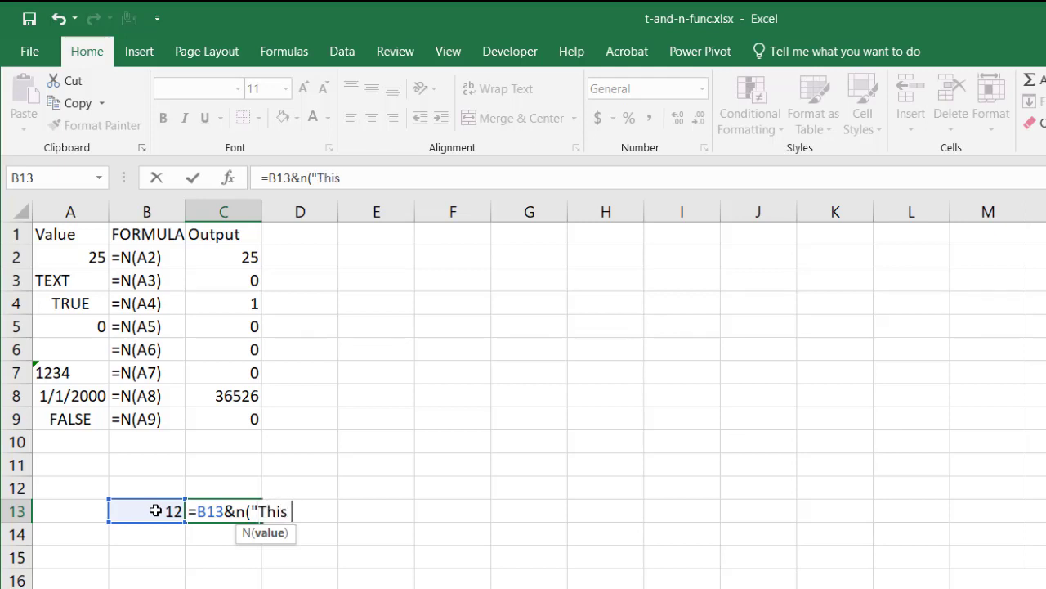
text(is a number)
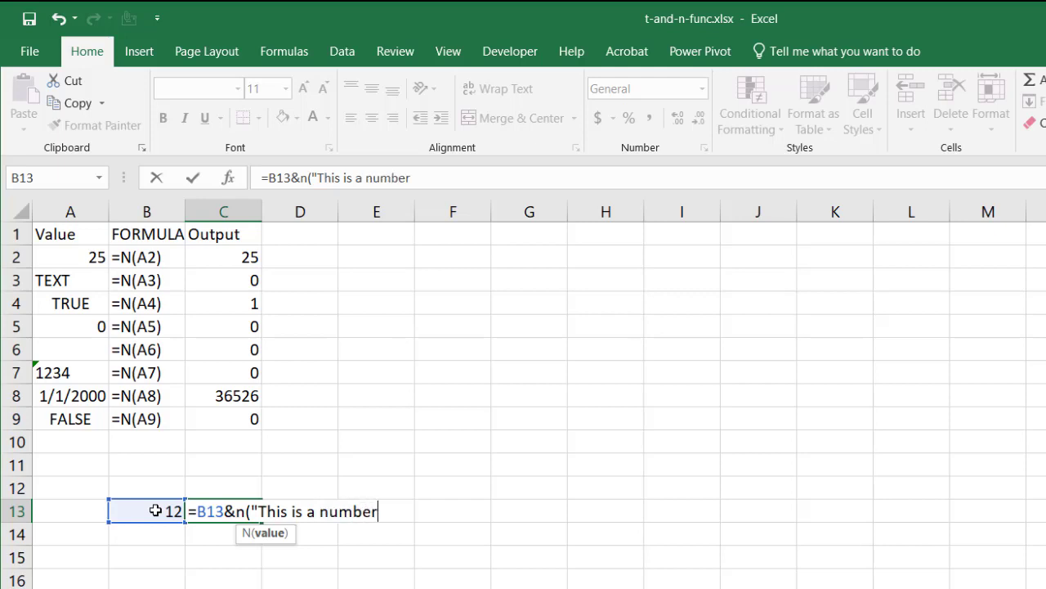
text("))
Replace the ampersand in the C13 formula with a plus sign and commit =B13+N("This is a number").
click(235, 511)
key(BackSpace)
text(+)
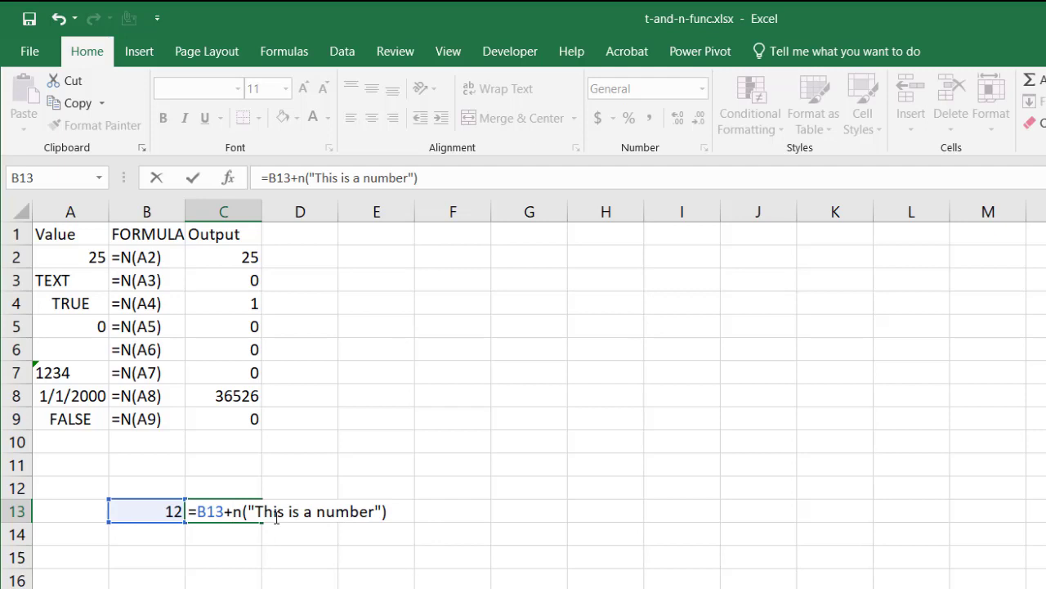
key(Return)
Review the note embedded in the C13 formula alongside the comment attached to the cell.
click(247, 512)
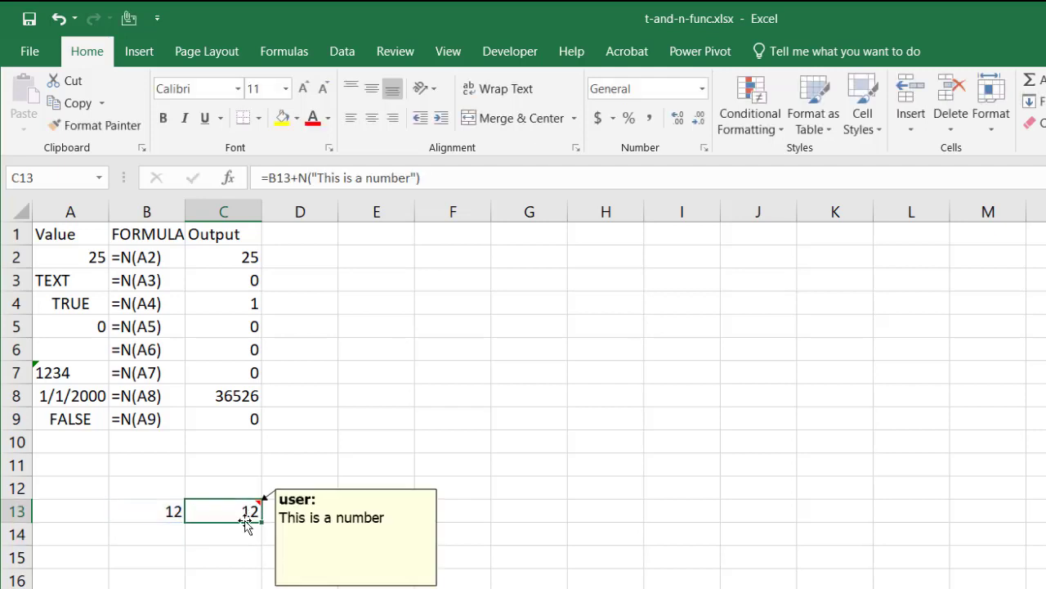
click(366, 178)
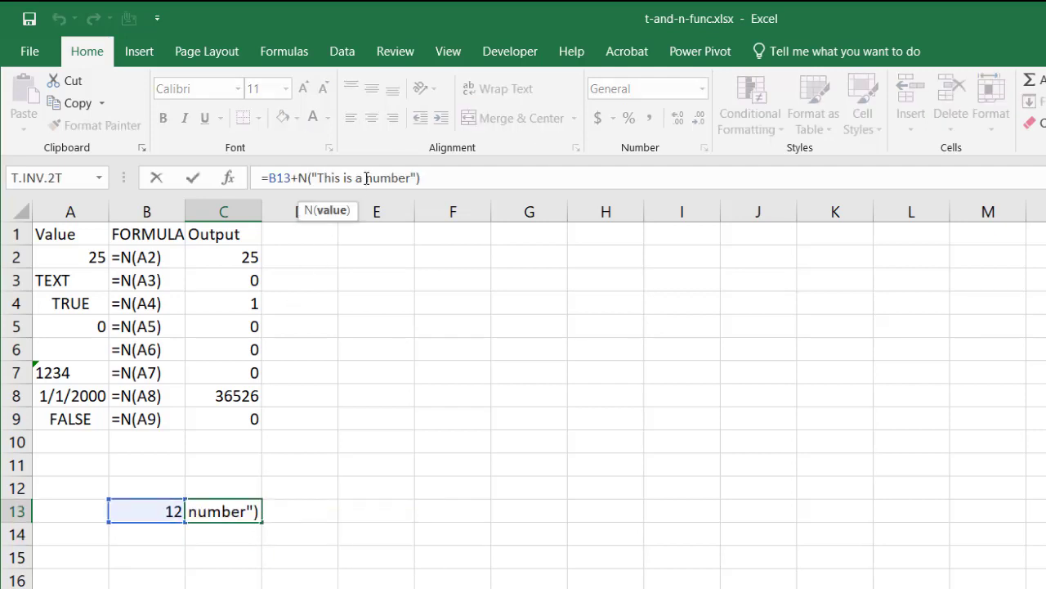
click(382, 570)
key(Escape)
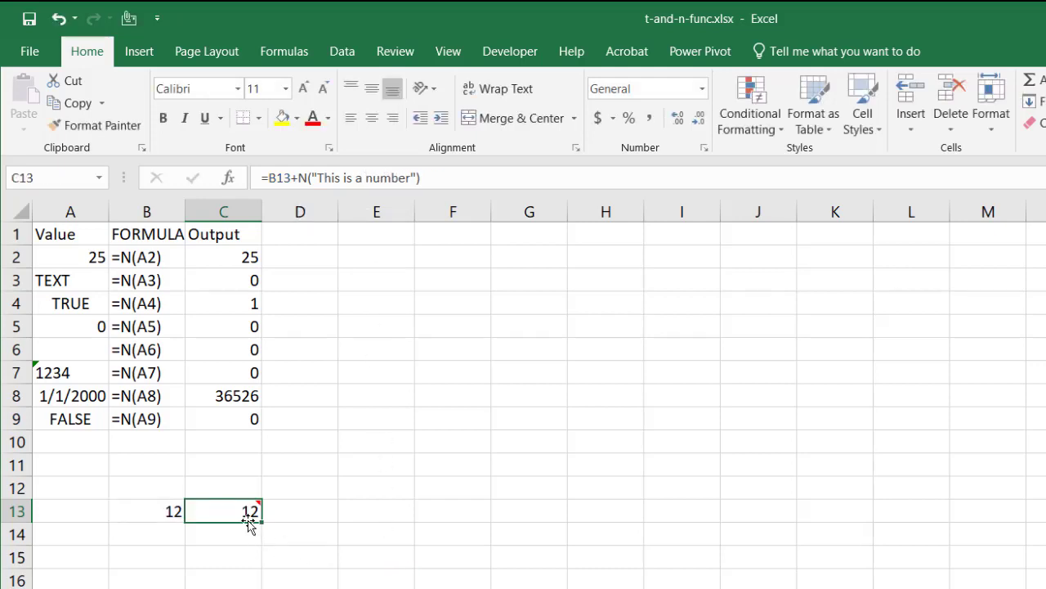
mouse_move(233, 509)
click(230, 562)
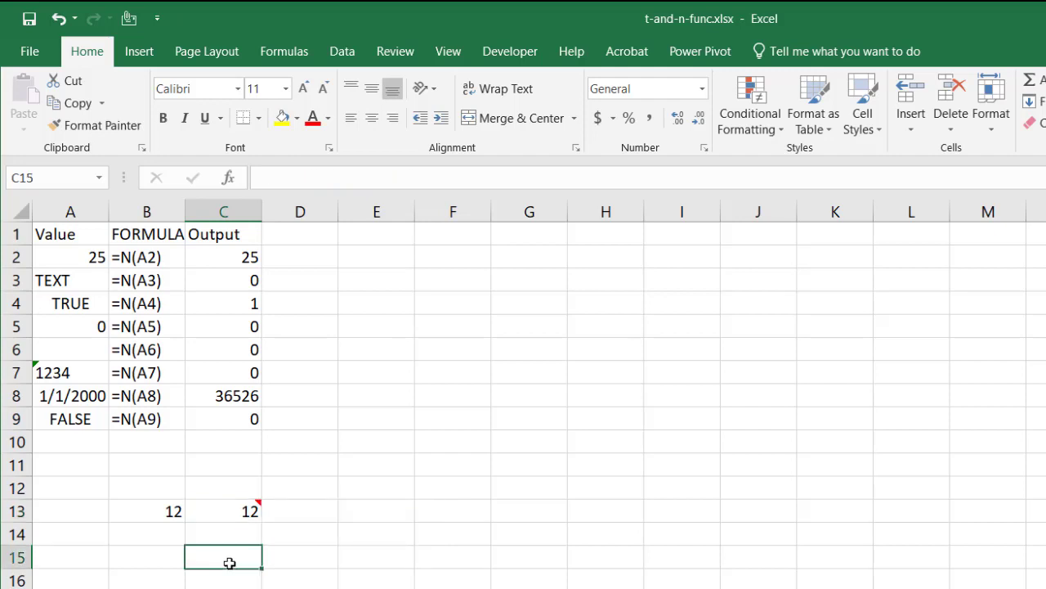
right_click(230, 562)
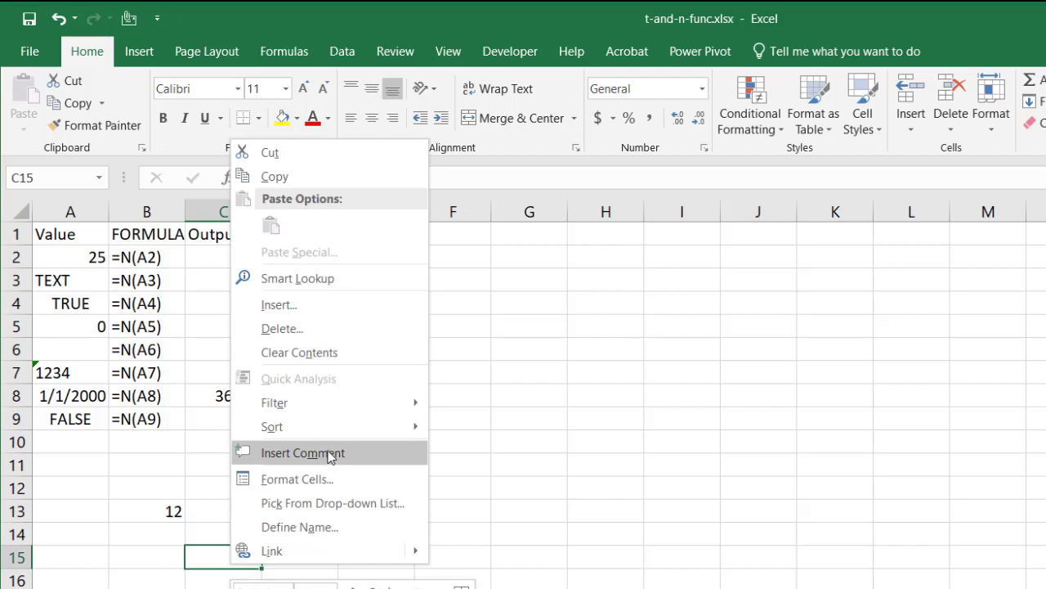
click(607, 486)
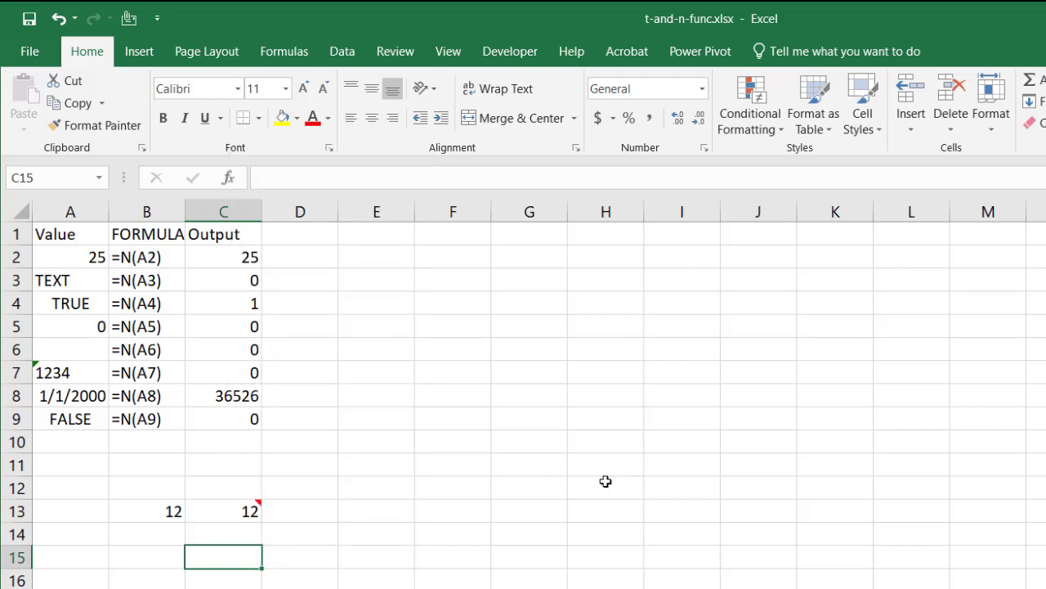
Compare the plain number in B13 with the annotated formula in C13.
click(204, 511)
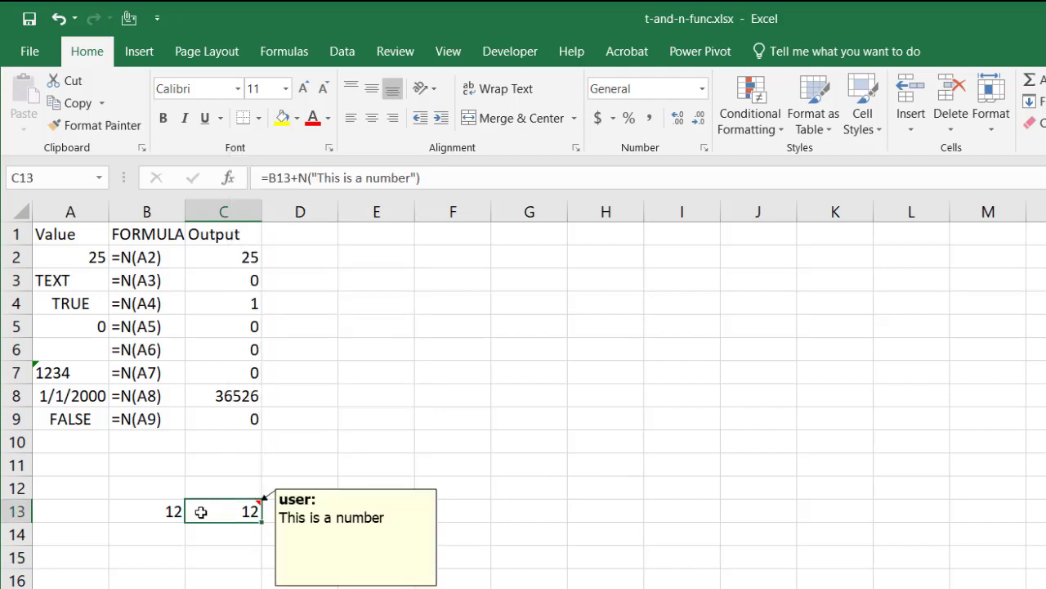
click(155, 512)
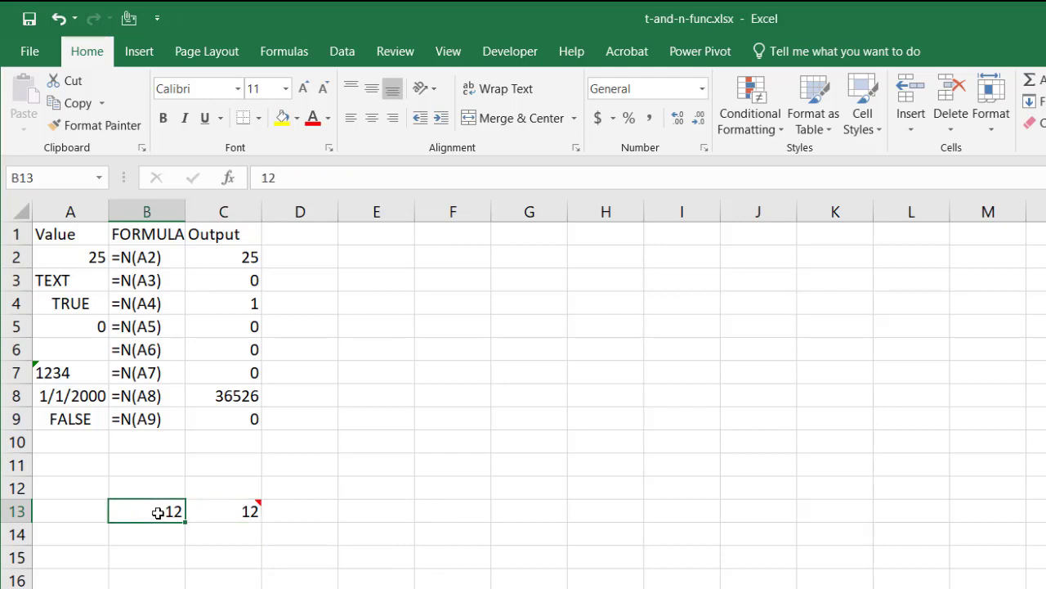
click(218, 515)
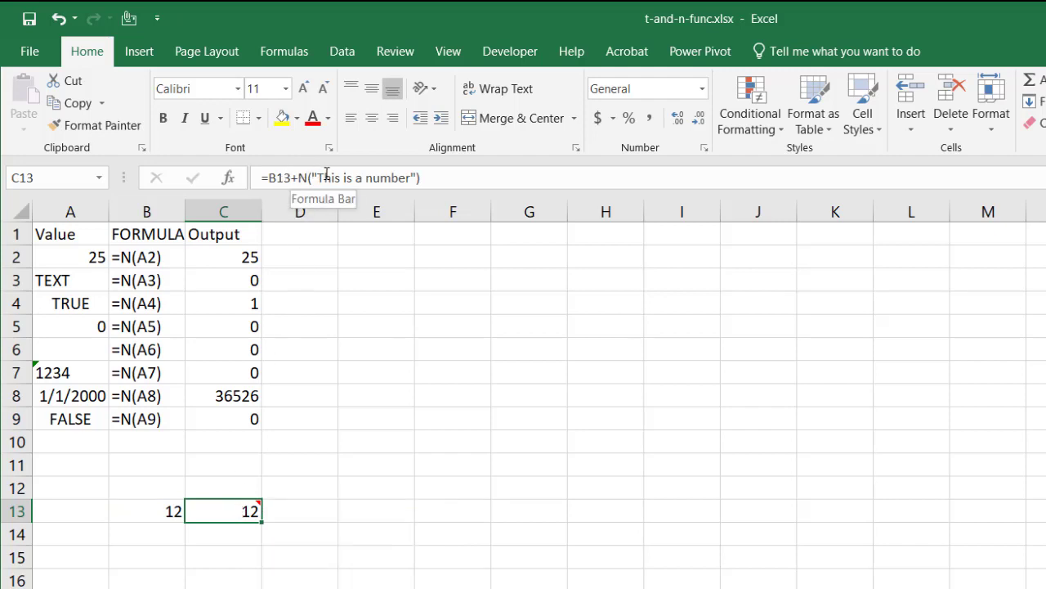
click(466, 533)
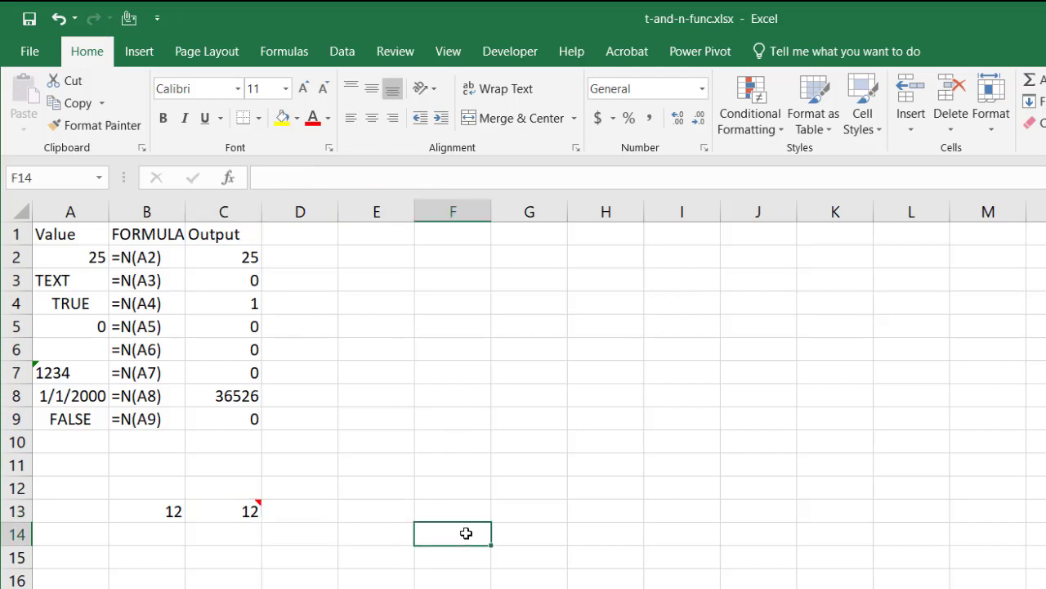